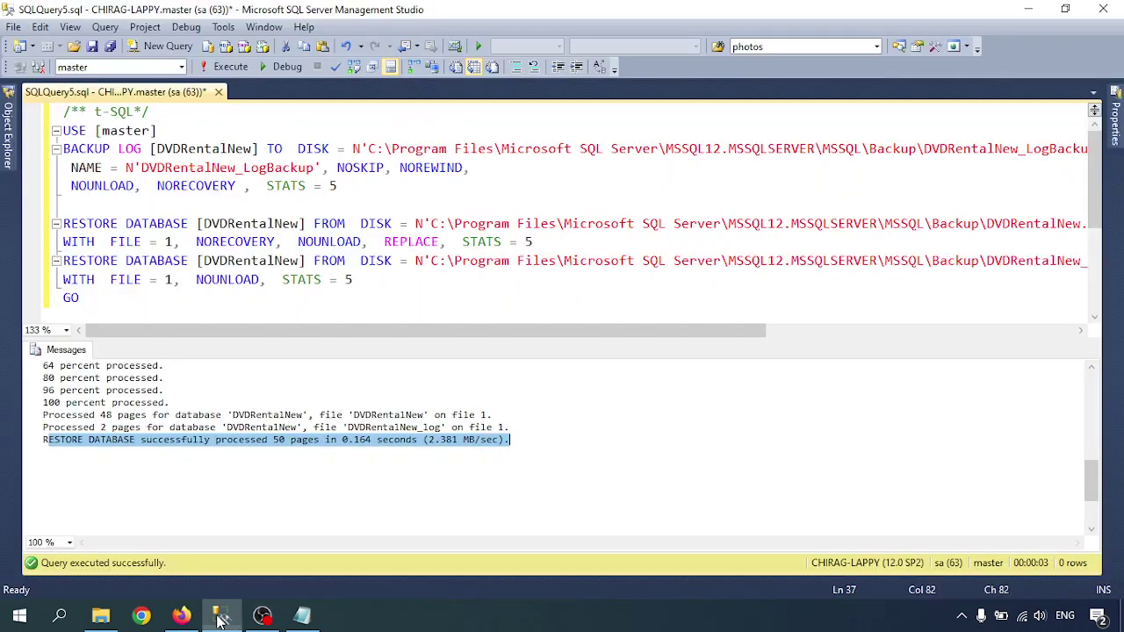
Step: Switch to SQL Server Management Studio, close SQLQuery5.sql without saving it, and keep the Object Explorer pinned open
click(221, 615)
middle_click(121, 93)
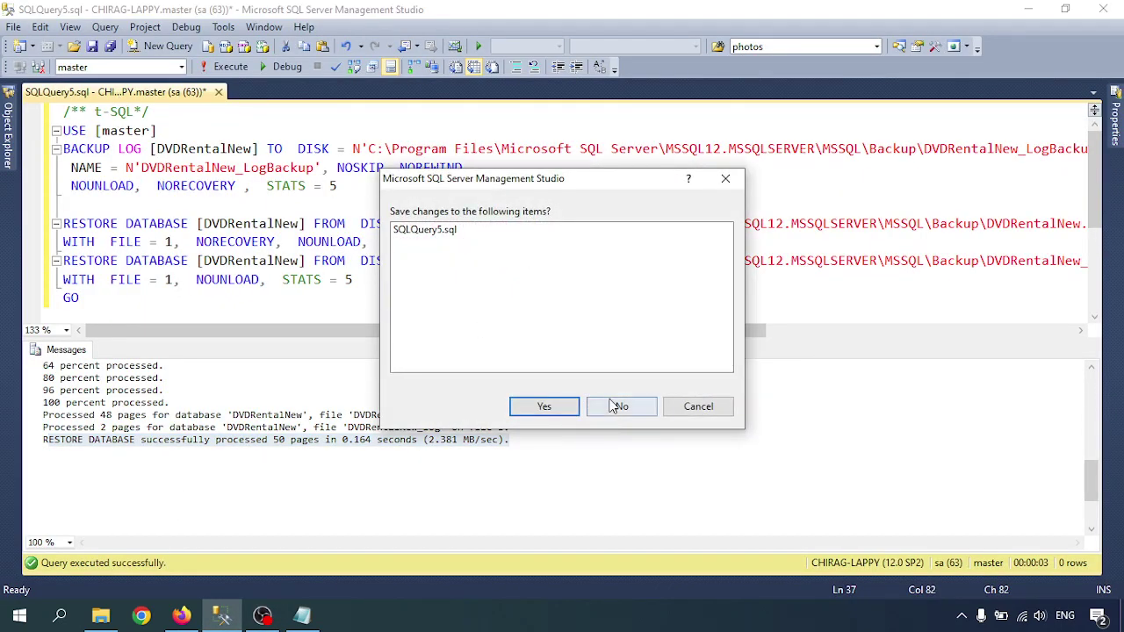
click(619, 405)
click(8, 107)
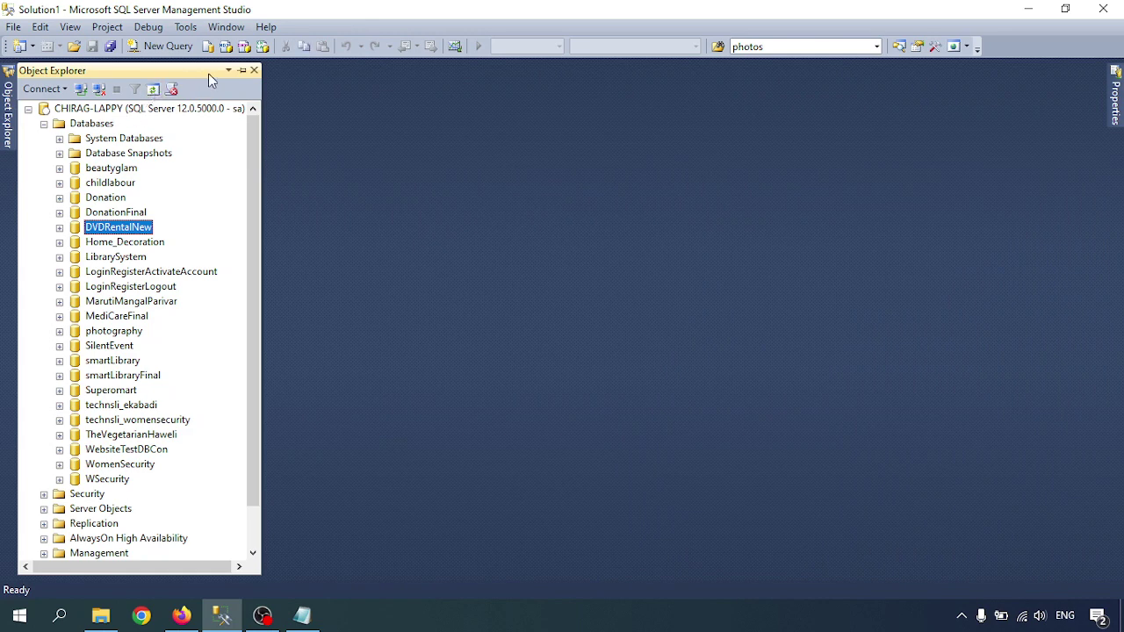
click(241, 71)
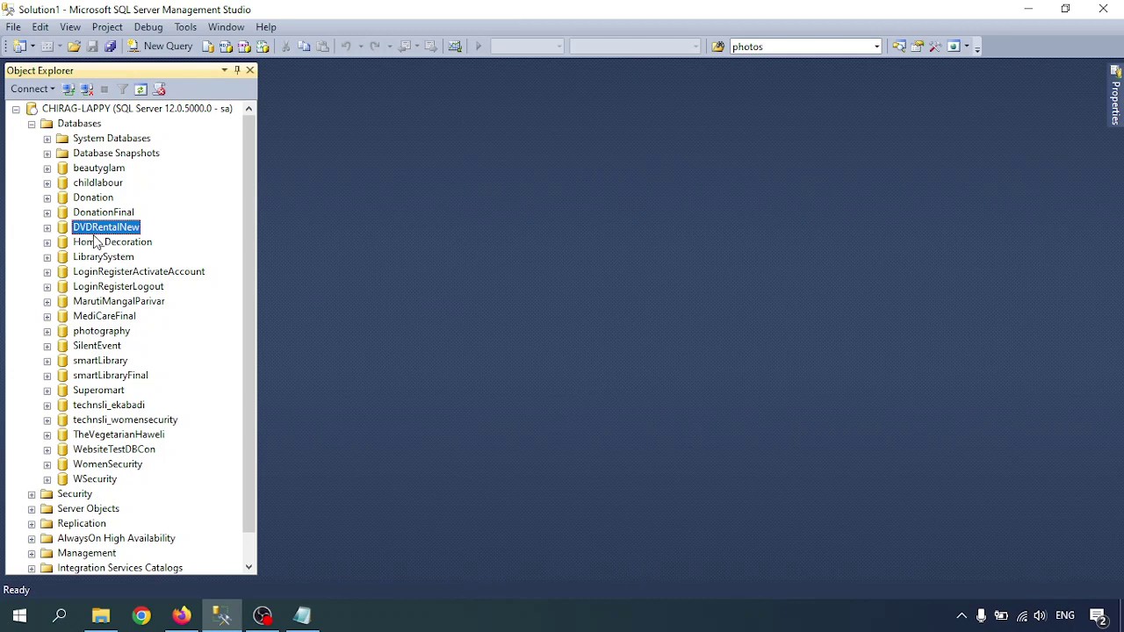
Step: Open the Back Up Database dialog for the DVDRentalNew database
right_click(101, 227)
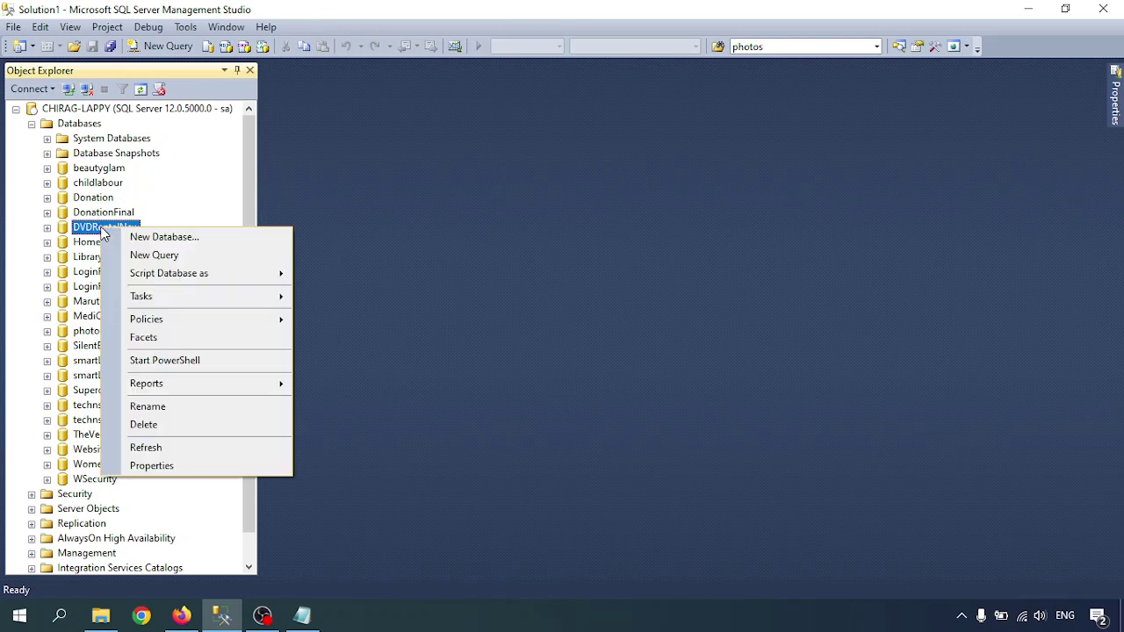
mouse_move(145, 296)
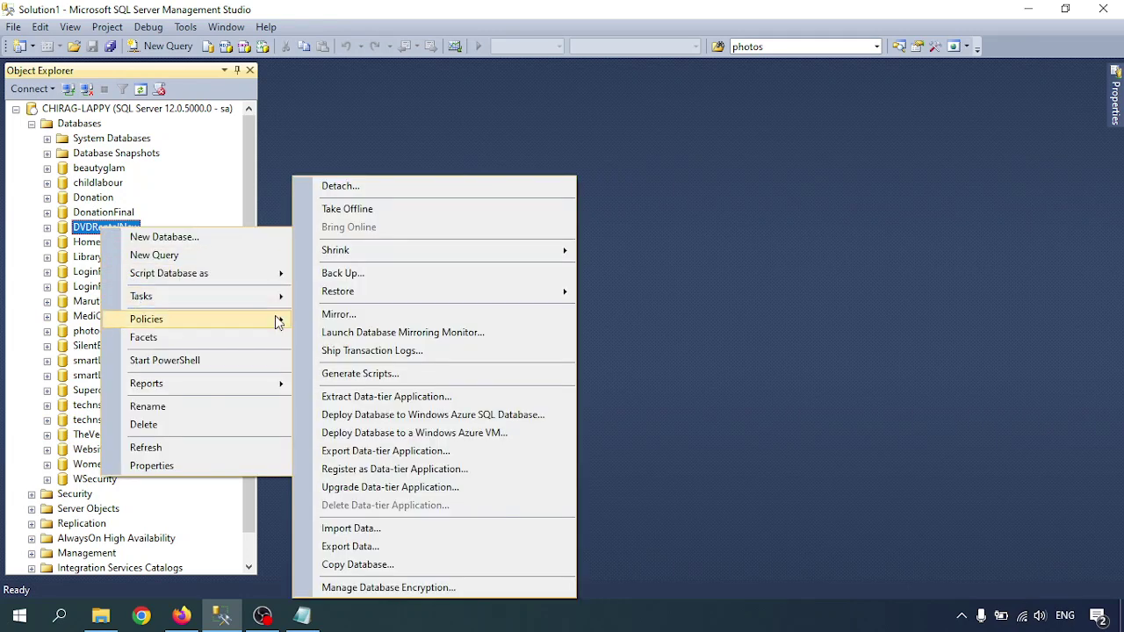
click(377, 273)
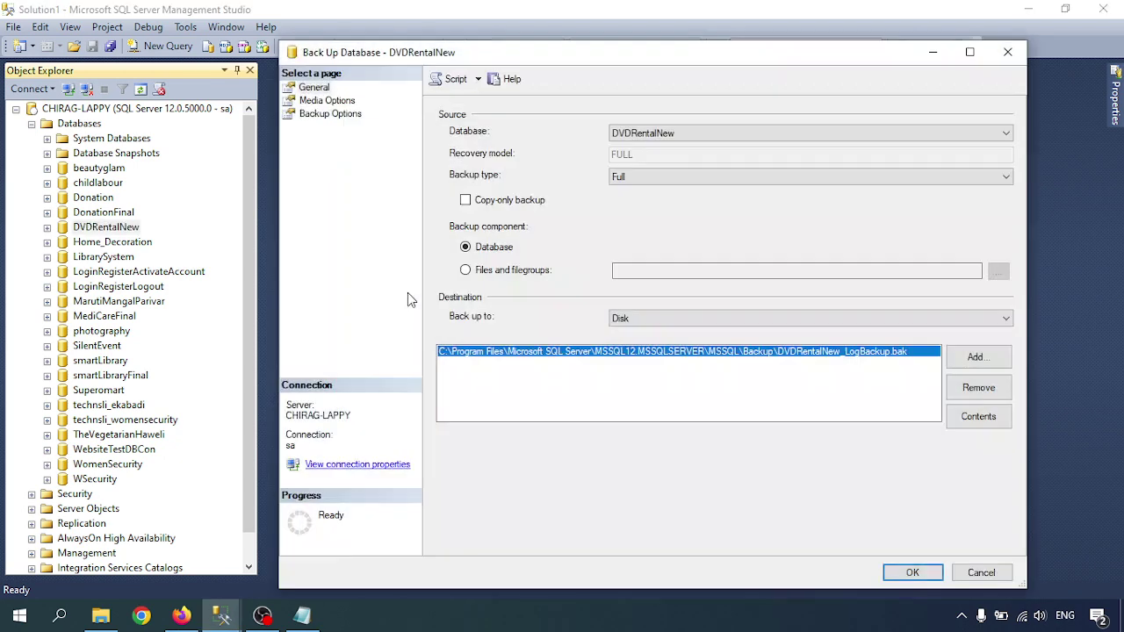
Step: Remove the listed DVDRentalNew_LogBackup.bak destination and set the backup type to Transaction Log
click(988, 391)
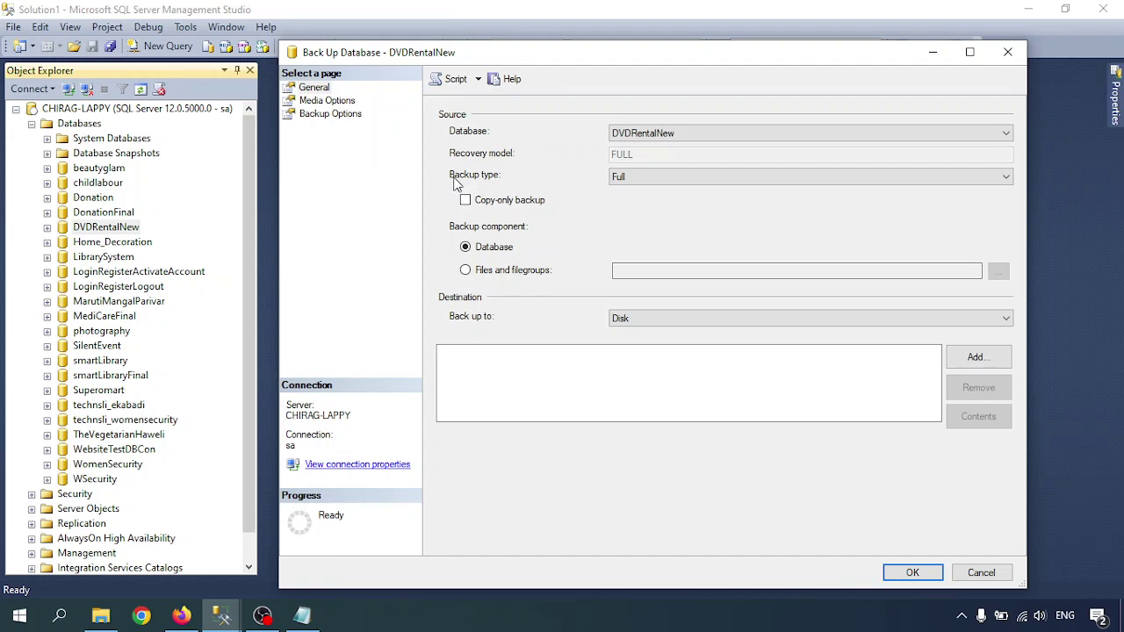
click(640, 179)
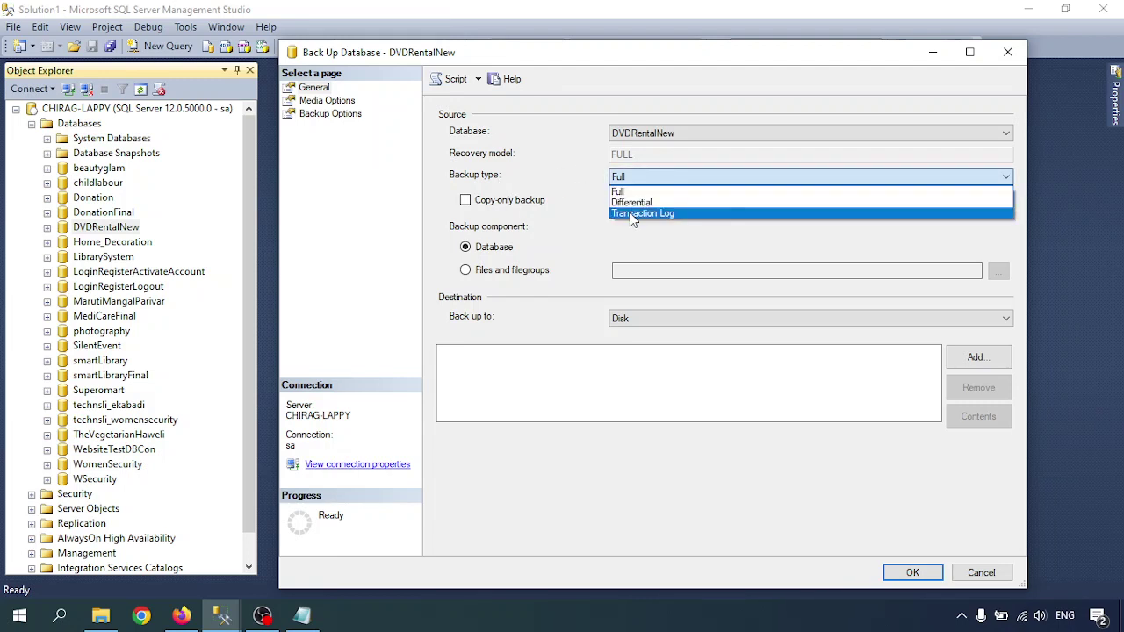
click(629, 213)
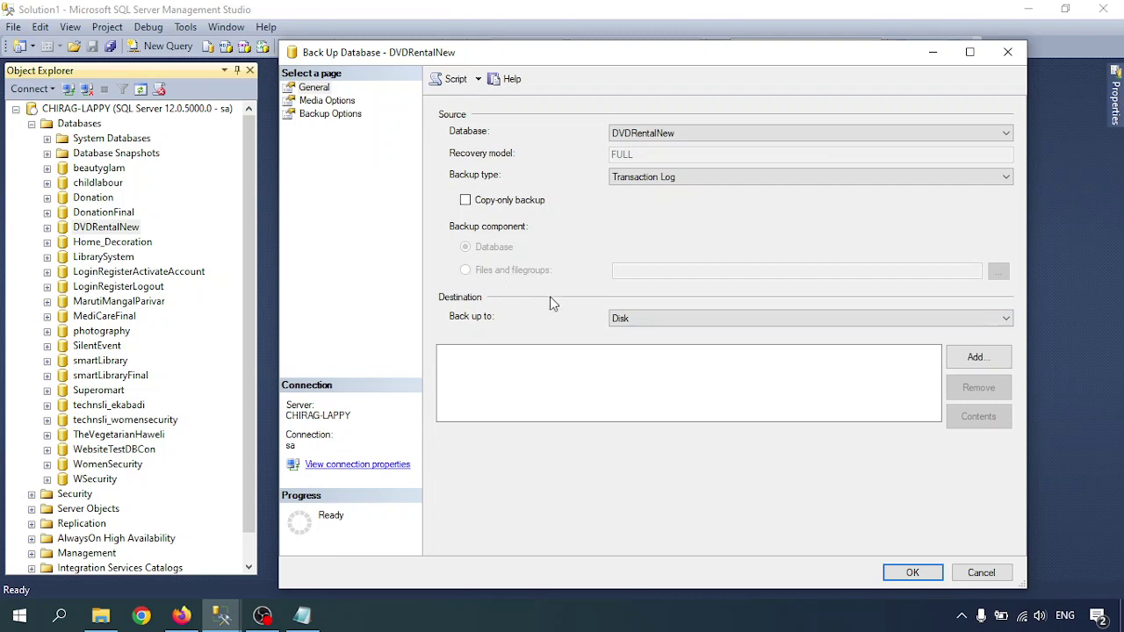
click(625, 324)
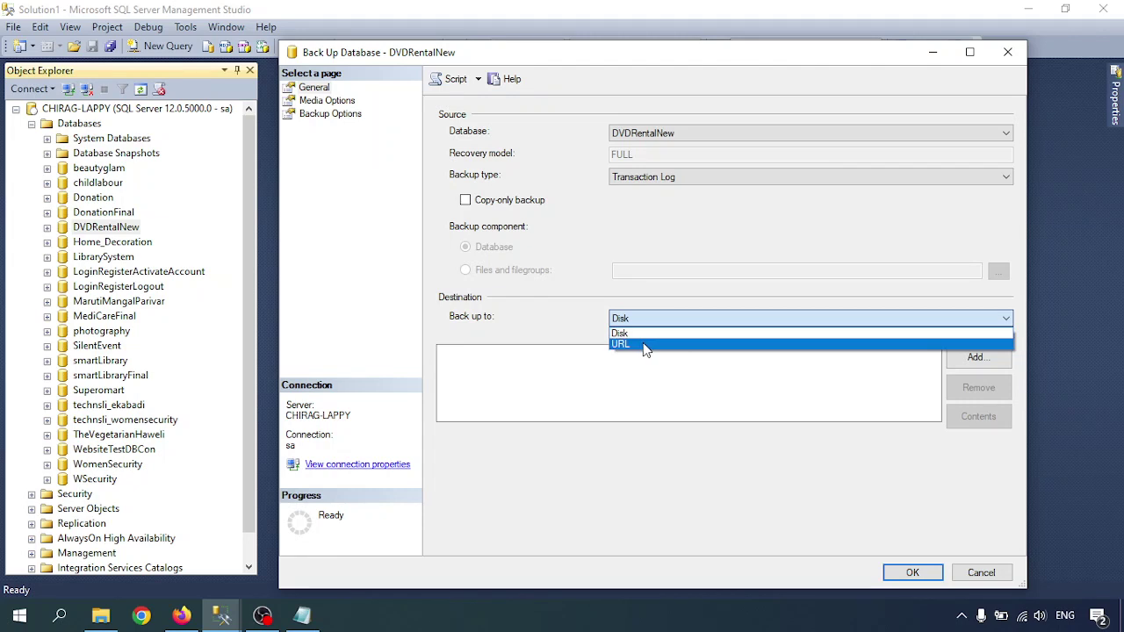
click(647, 346)
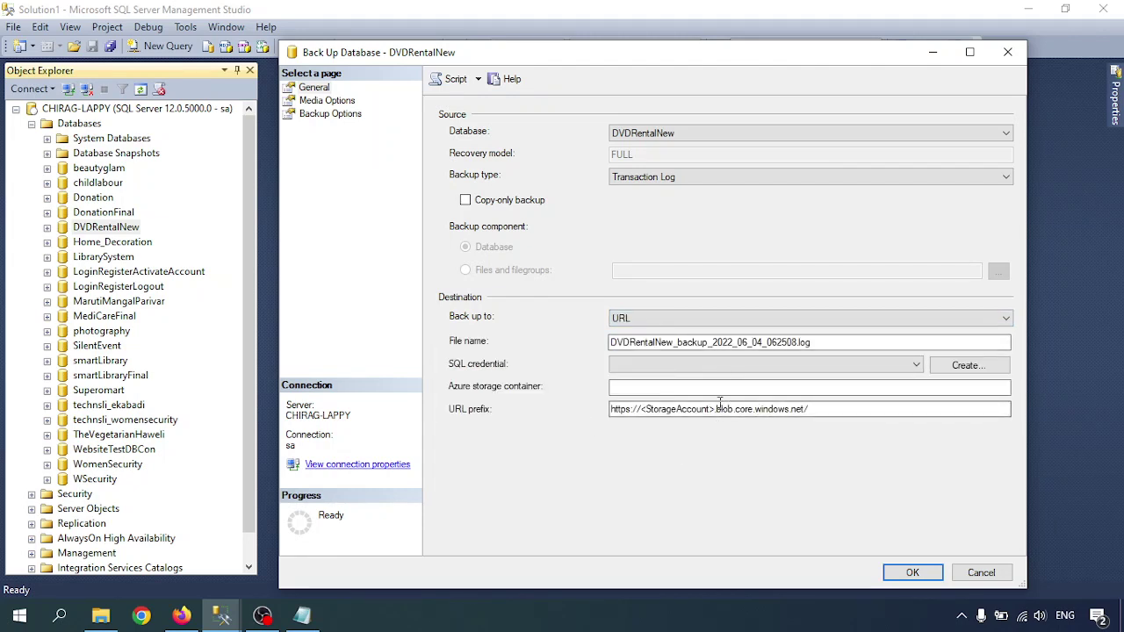
click(624, 321)
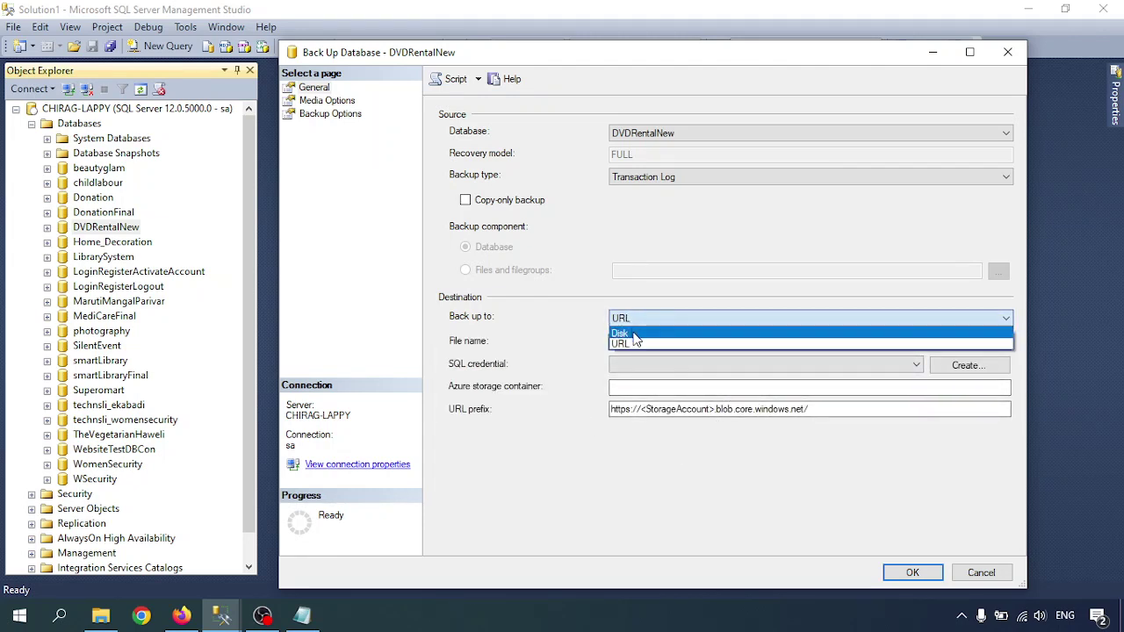
click(636, 335)
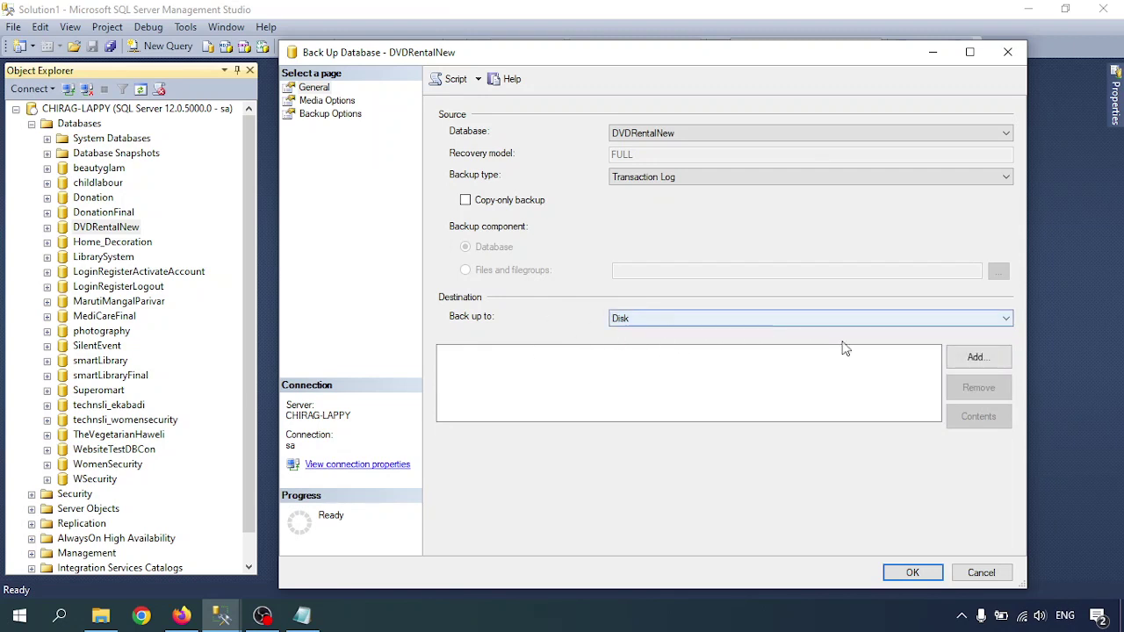
Step: Start adding a disk destination by browsing for its file, and copy the name DVDRentalNew_Tlog from the script in the Notepad notes
click(980, 358)
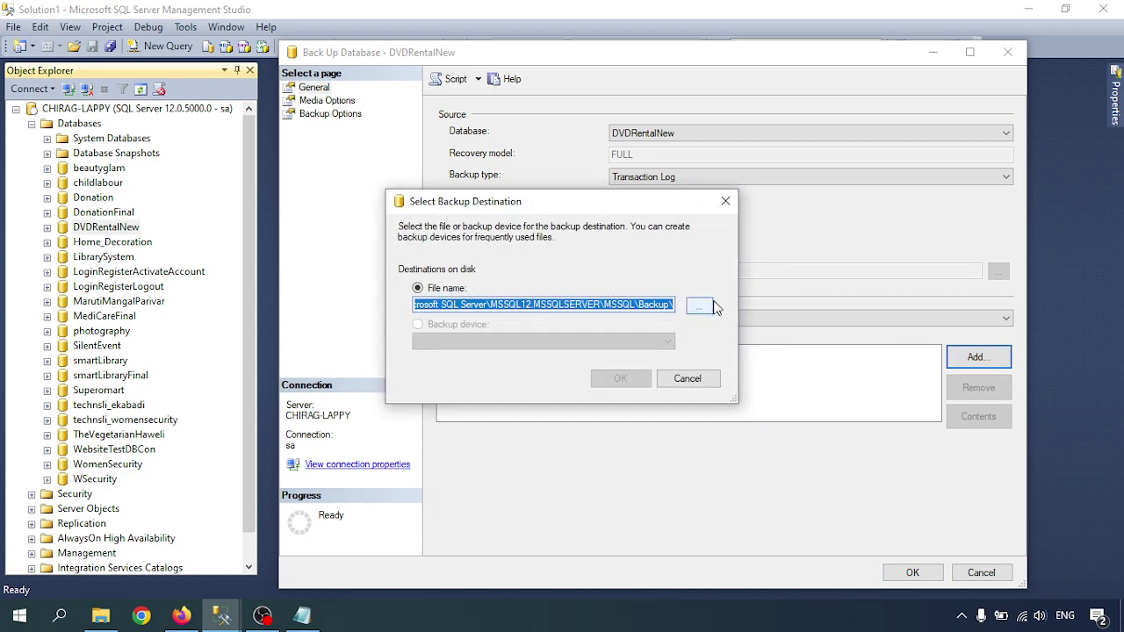
click(699, 305)
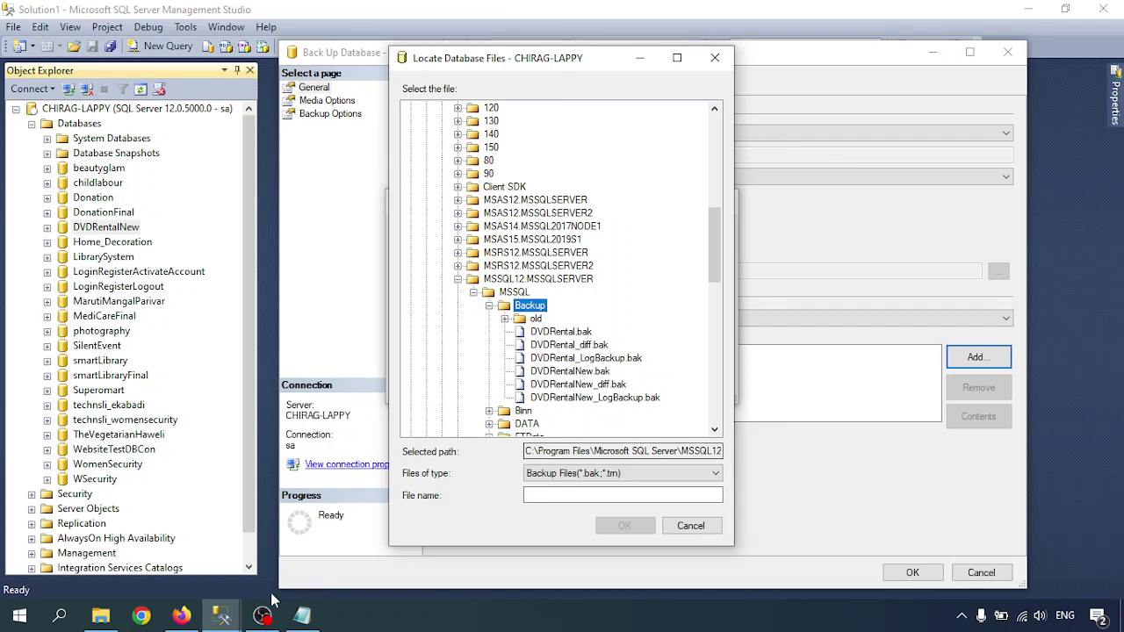
click(302, 615)
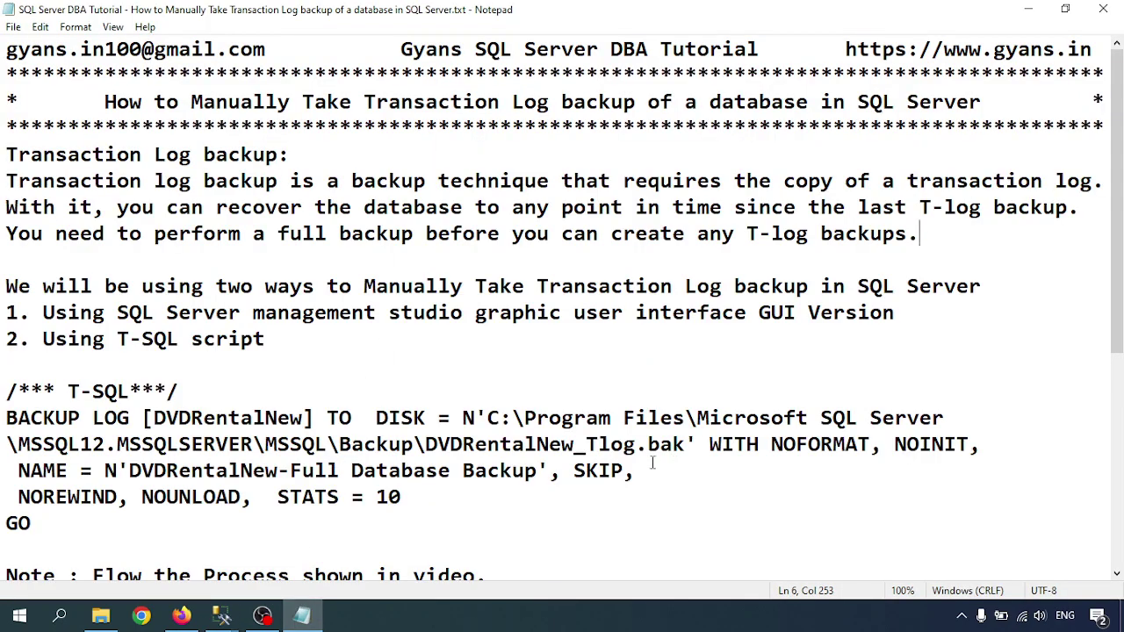
drag(427, 443, 635, 444)
key(ctrl+c)
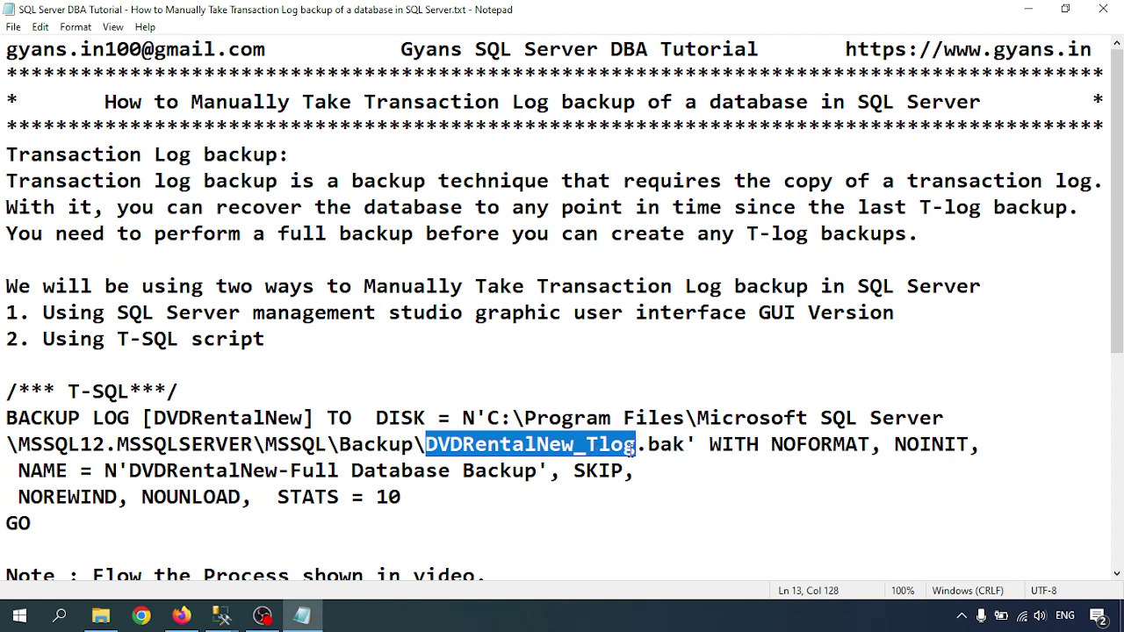
Step: Back in the Locate Database Files dialog, name the file DVDRentalNew_Tlog.bak in the Backup folder and add it as the backup destination
mouse_move(222, 620)
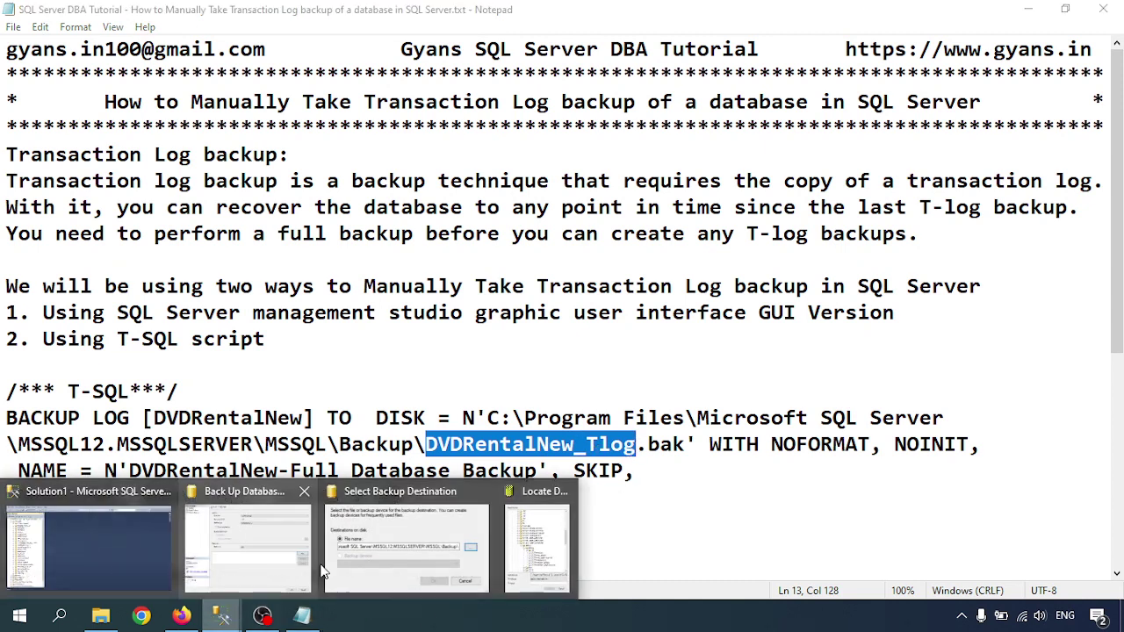
click(553, 536)
click(553, 495)
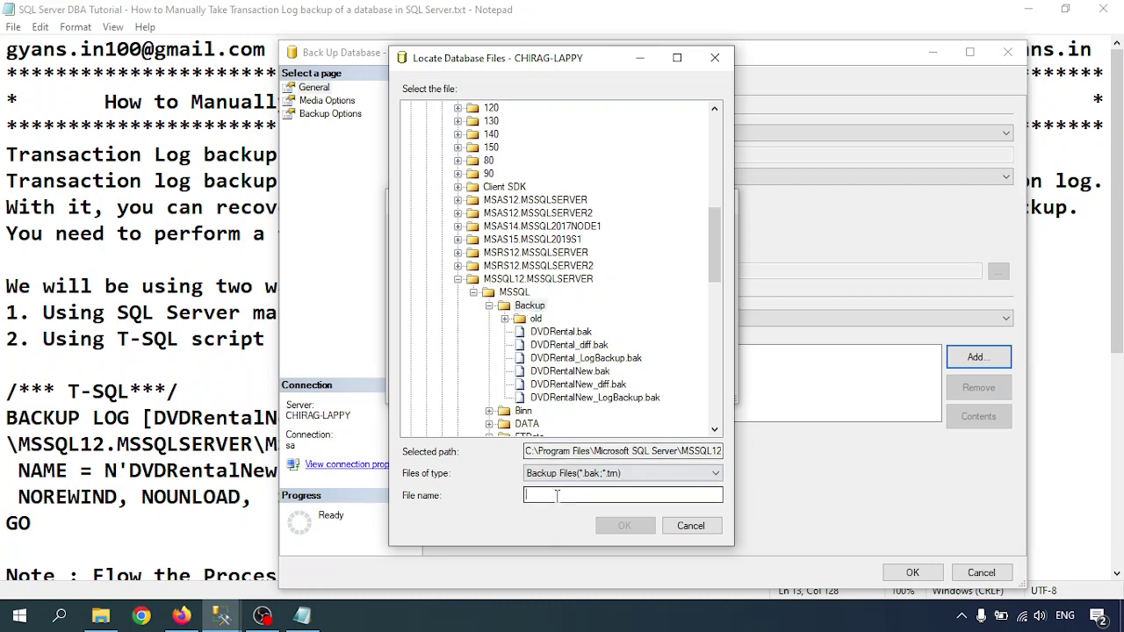
key(ctrl+v)
text(.bak)
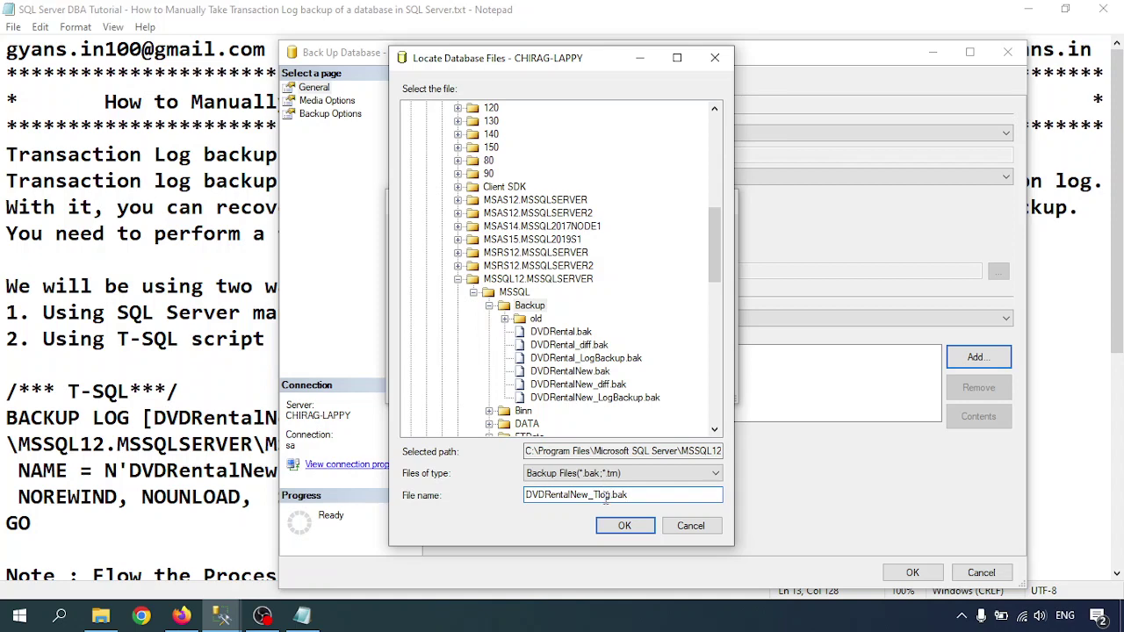
click(625, 525)
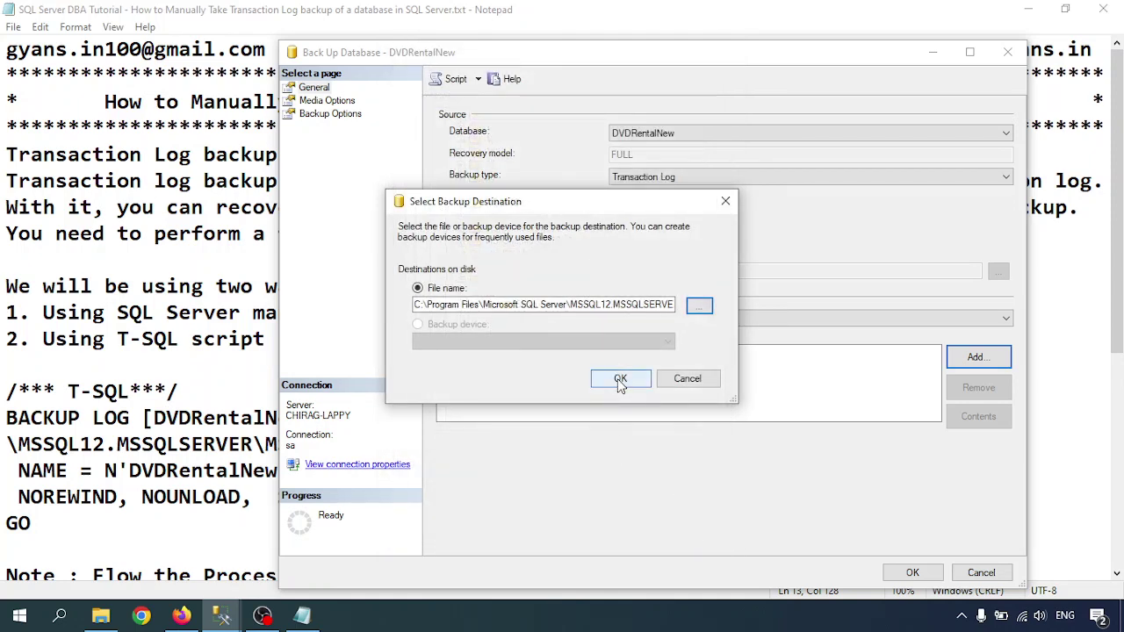
click(619, 378)
Step: Review the Media Options and Backup Options of the backup, including the backup set name and the compression choices
click(326, 103)
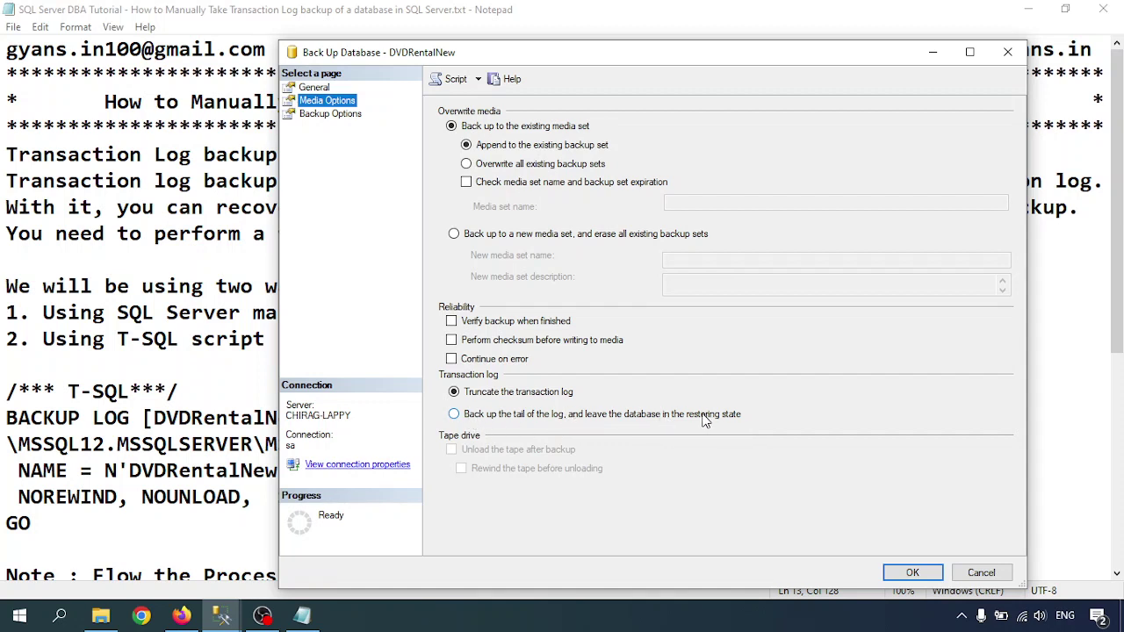
click(333, 115)
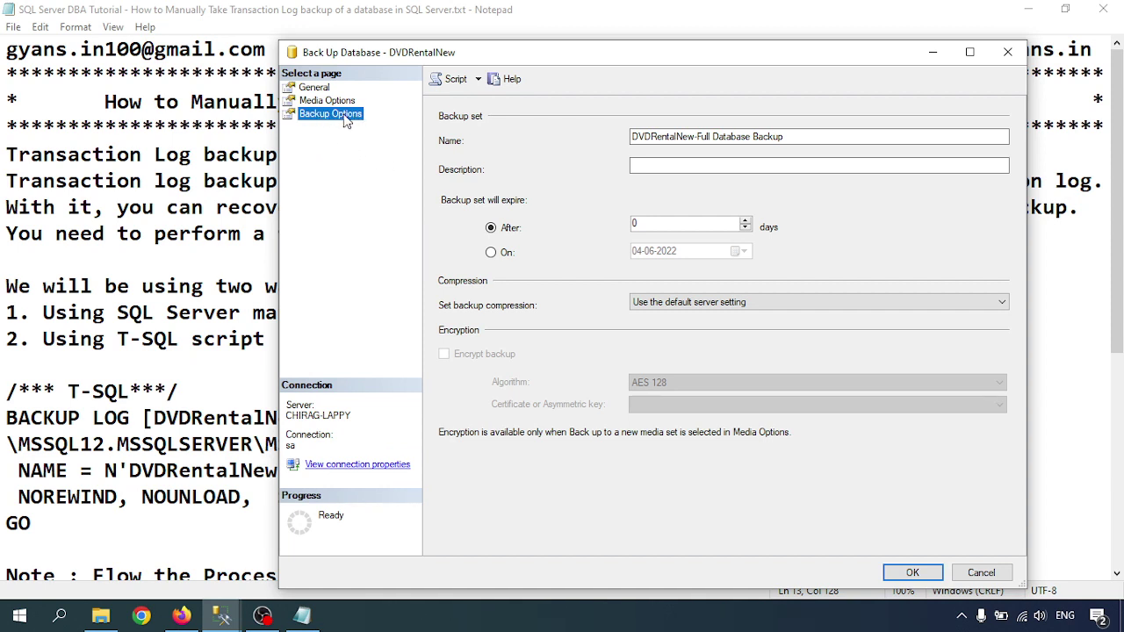
click(788, 141)
drag(663, 135, 796, 136)
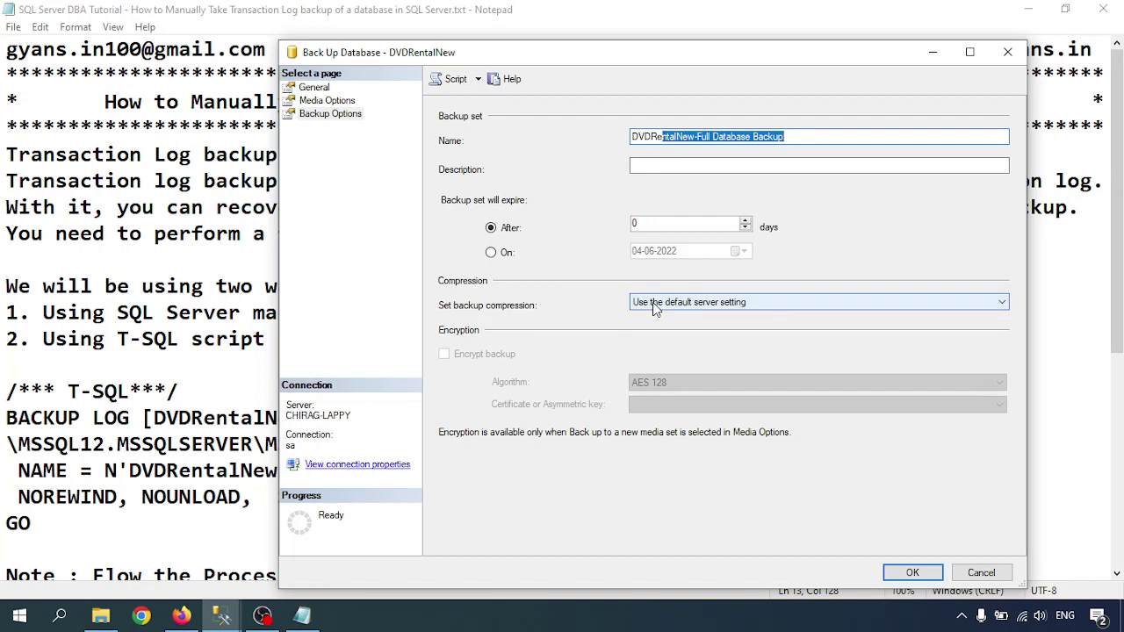
click(702, 304)
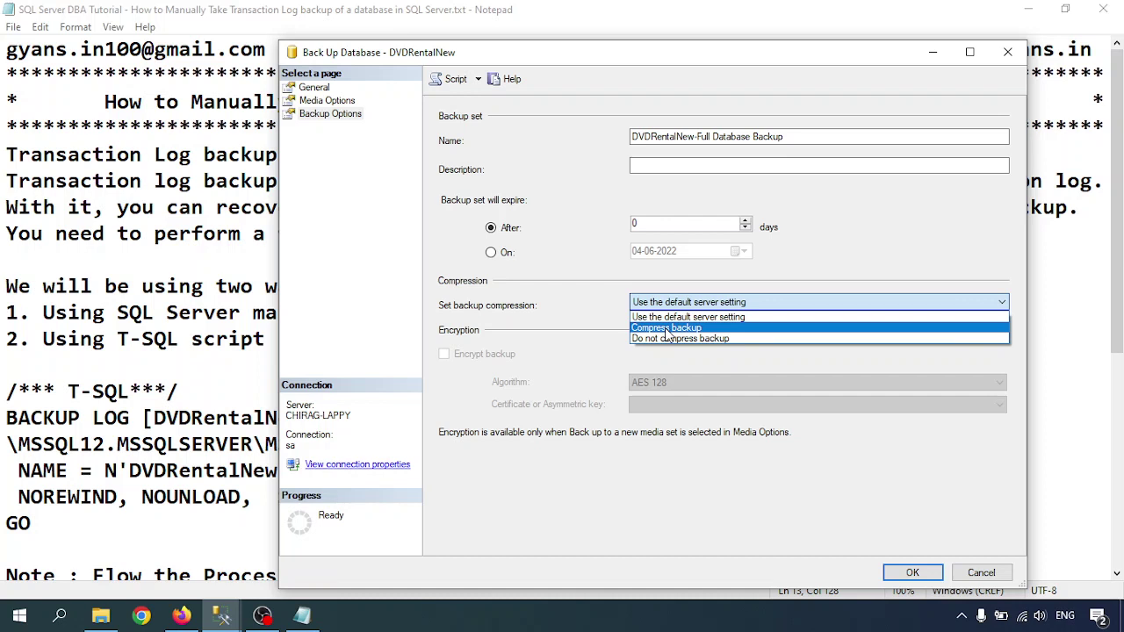
click(565, 336)
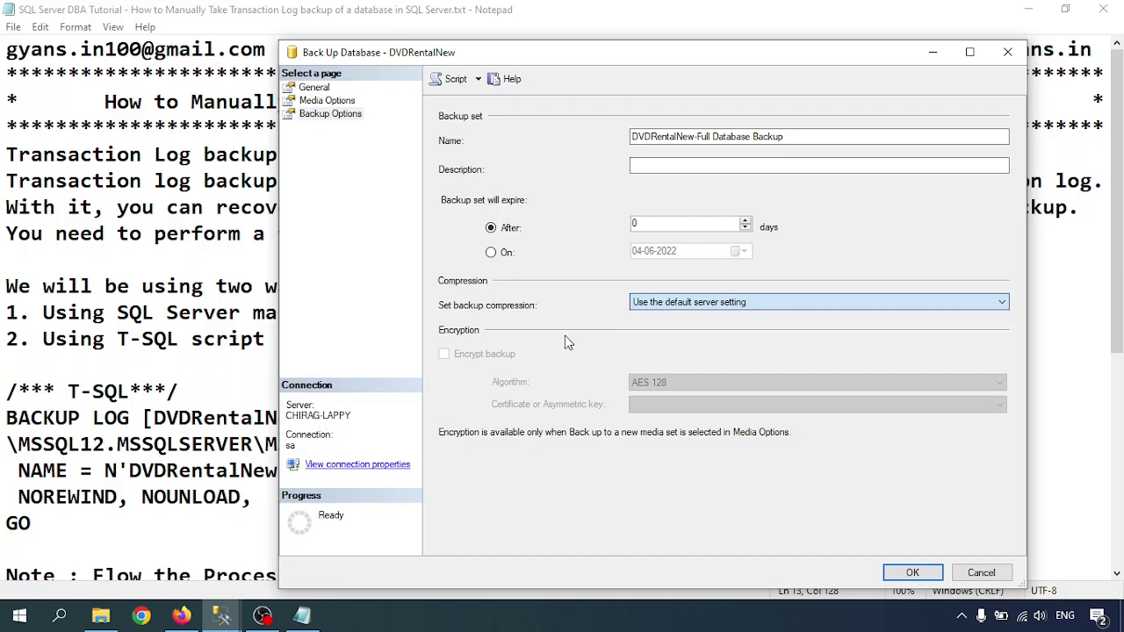
Step: Check the destination among the general backup settings and run the transaction log backup of DVDRentalNew
click(314, 89)
click(822, 352)
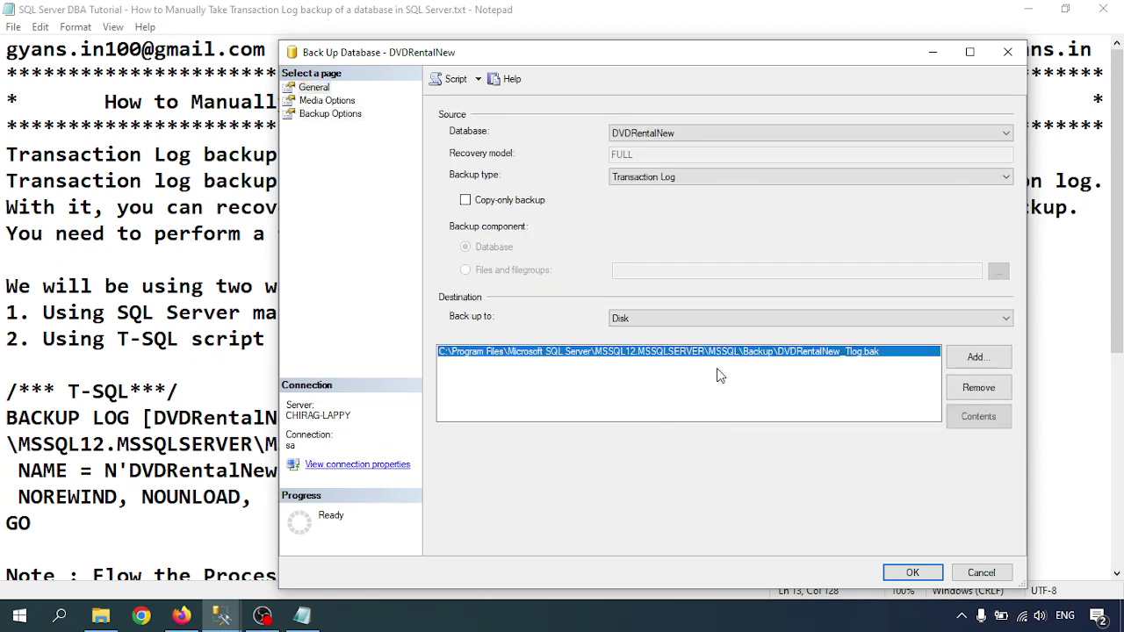
click(912, 572)
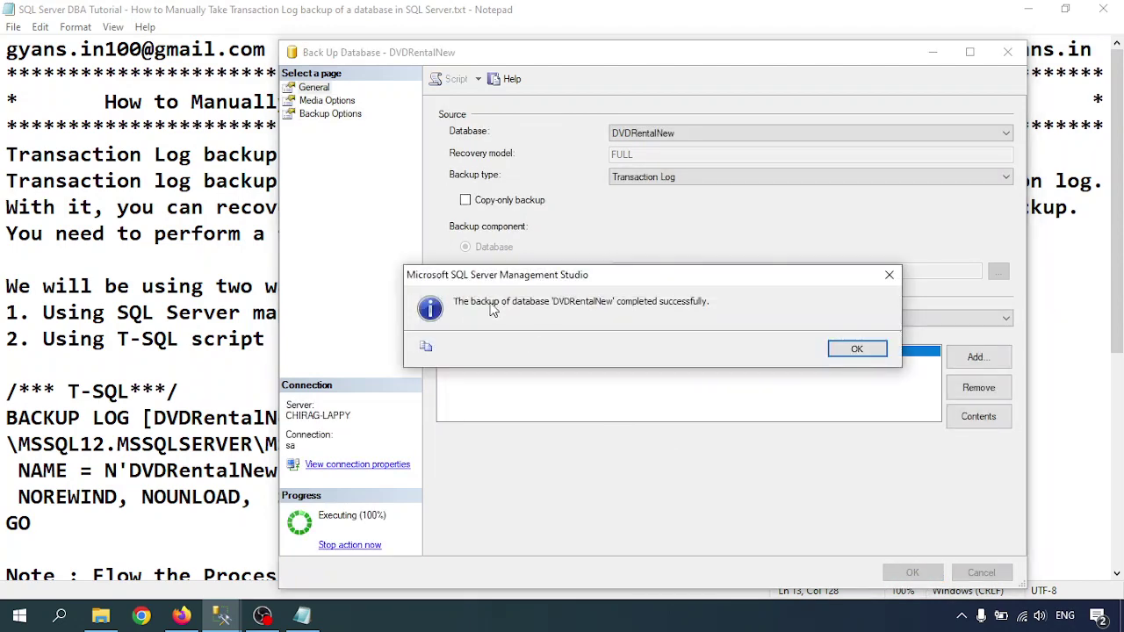
click(857, 350)
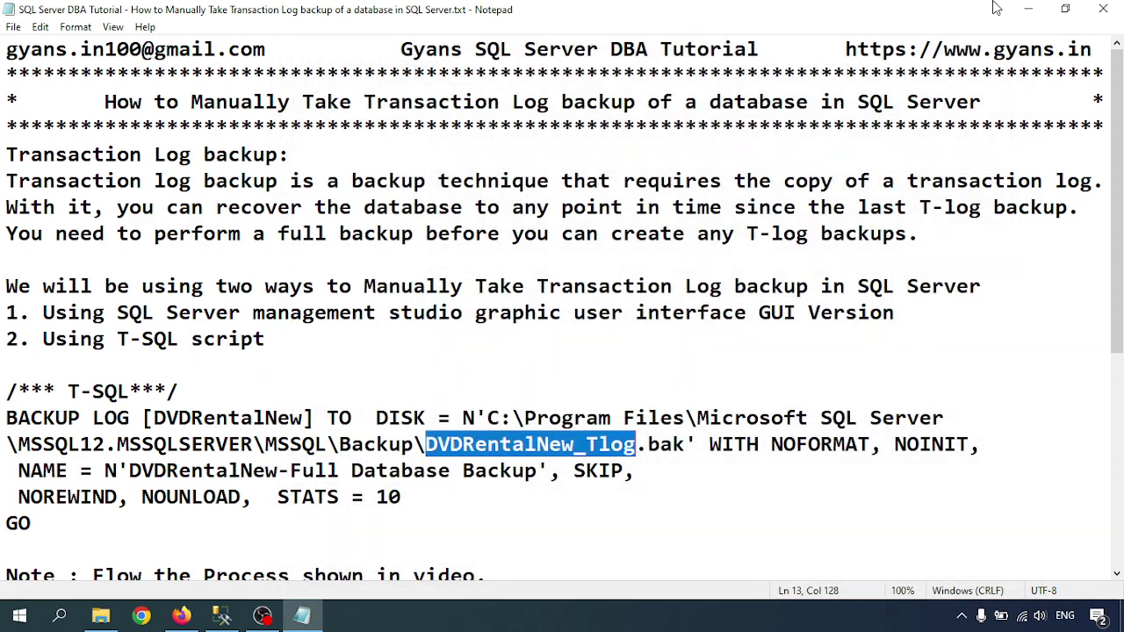
Step: Minimize Notepad, open the server's Backup folder in File Explorer to check for DVDRentalNew_Tlog.bak, and close the folder window
click(1028, 11)
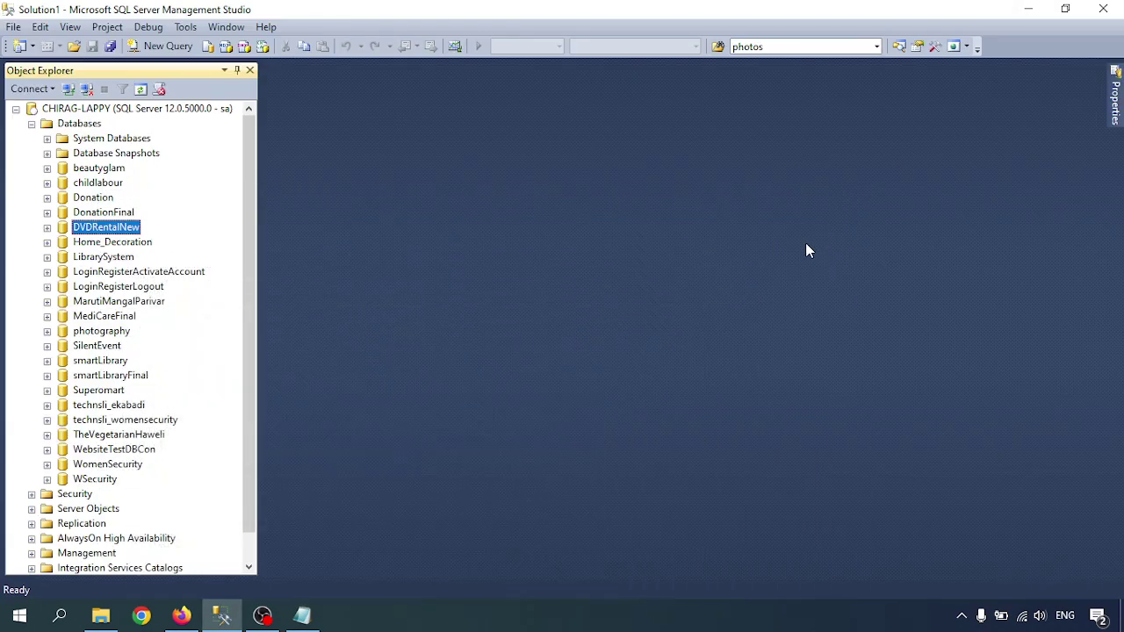
key(super+r)
key(Return)
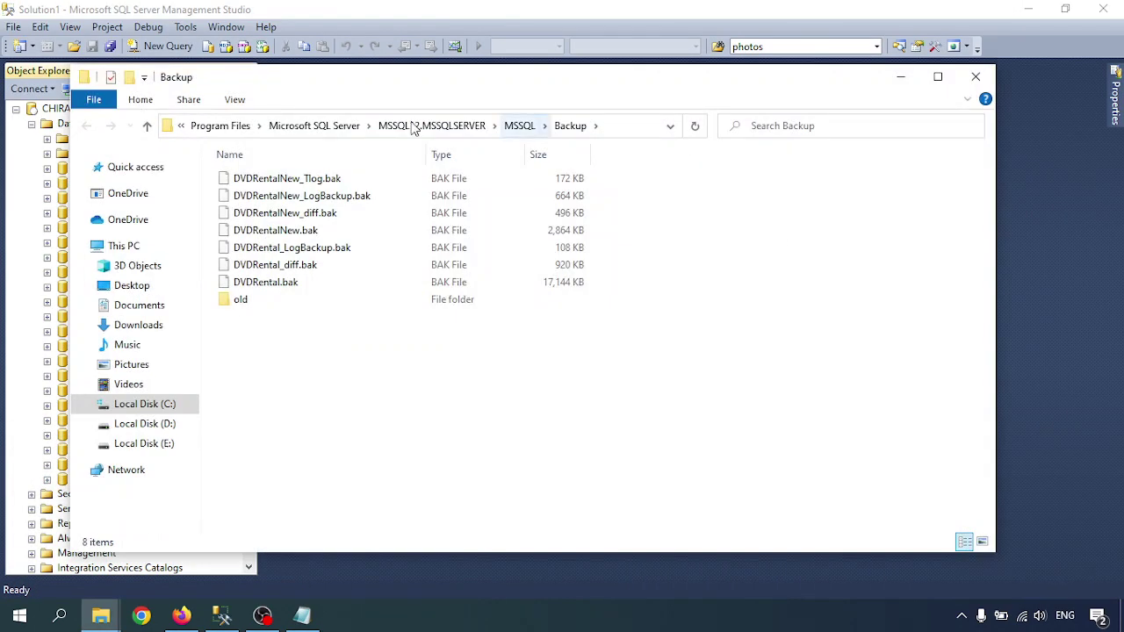
click(308, 180)
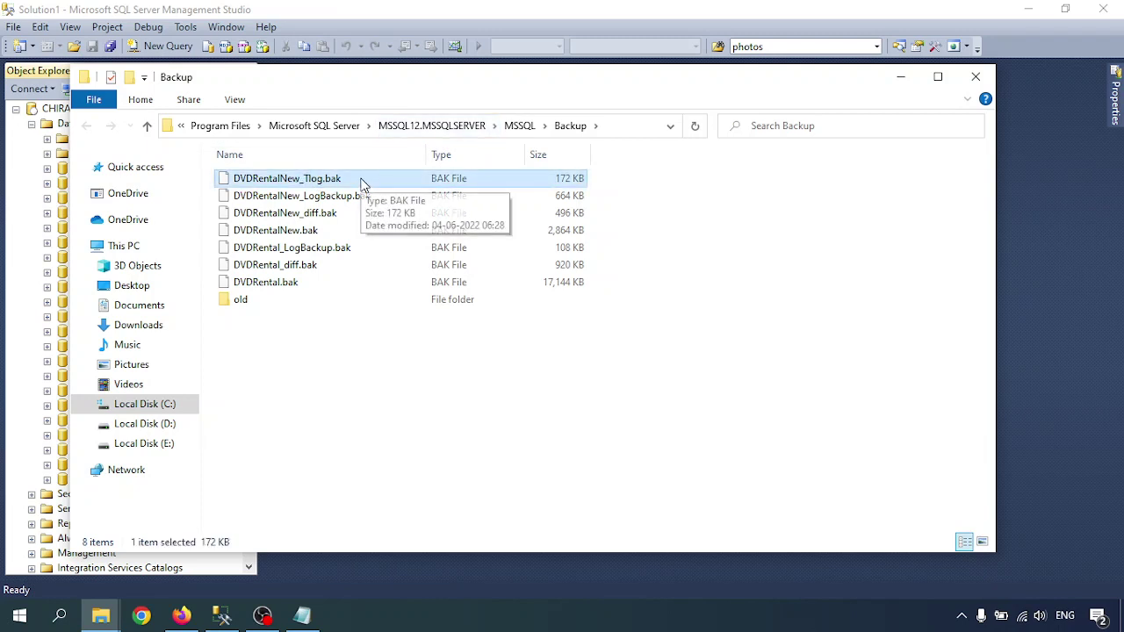
click(977, 77)
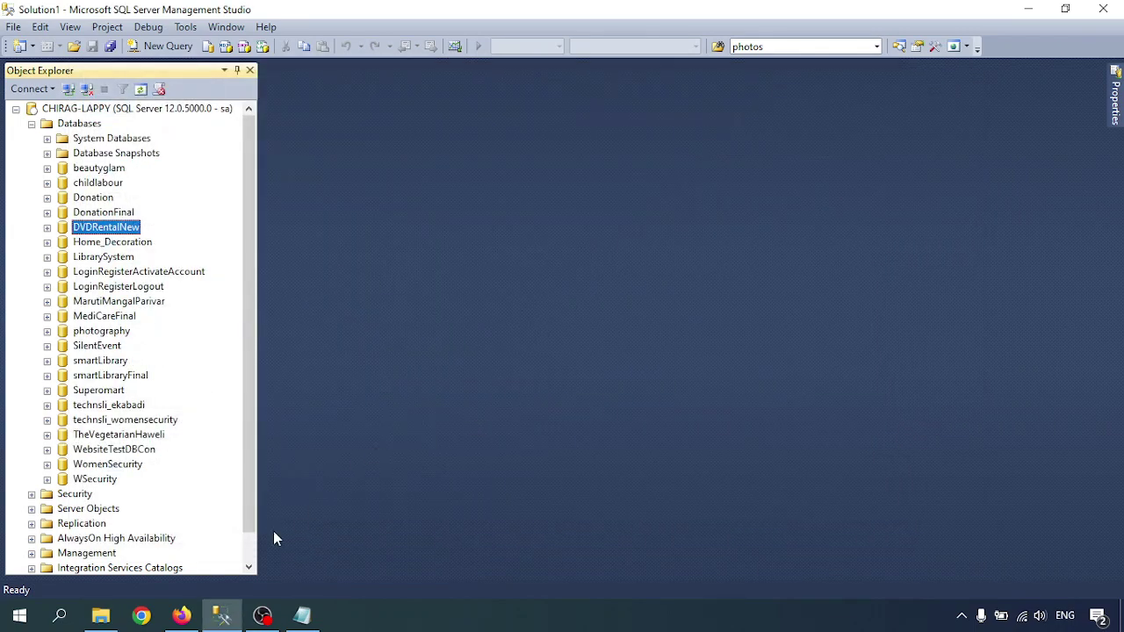
Step: Open a new query on DVDRentalNew and paste in the T-SQL BACKUP LOG script copied from the Notepad notes
click(163, 47)
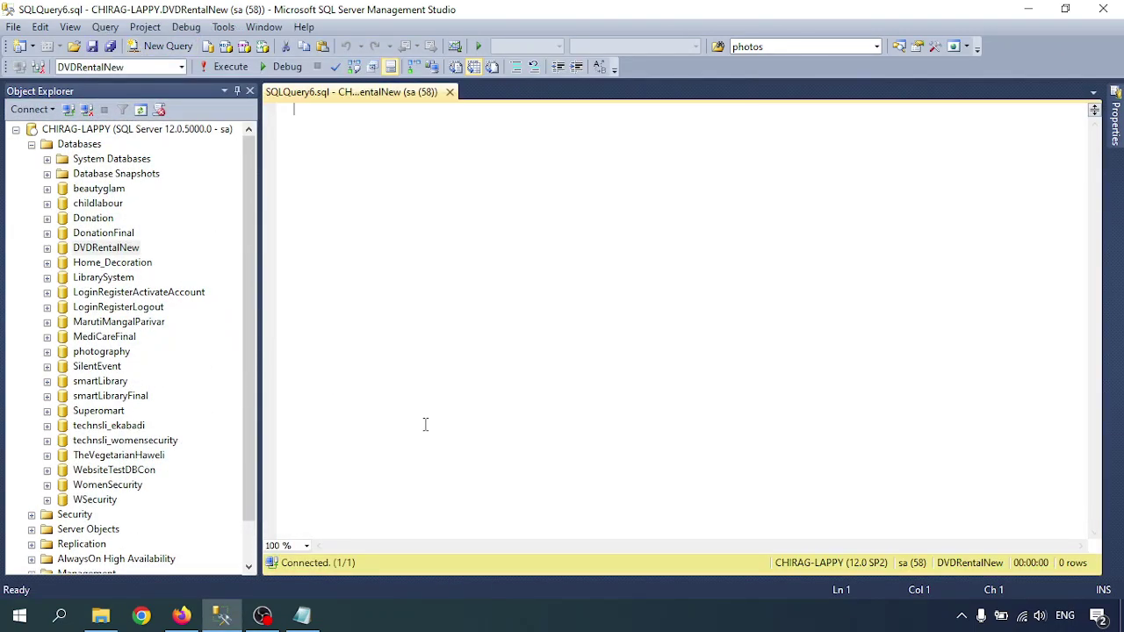
click(301, 615)
scroll(231, 409, down, 2)
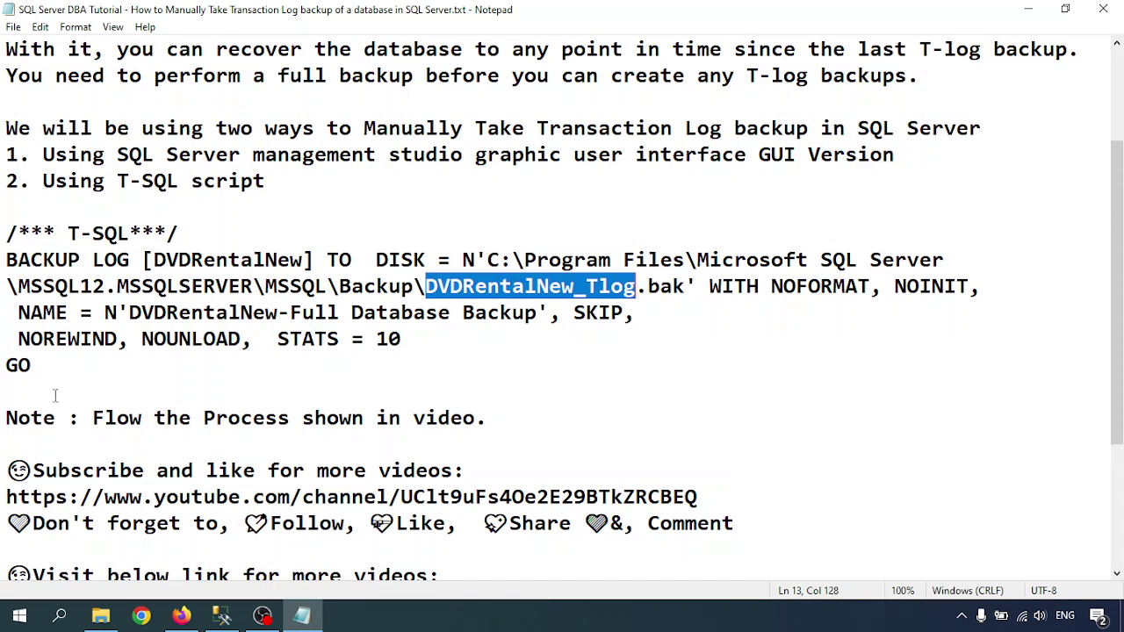
drag(39, 372, 4, 241)
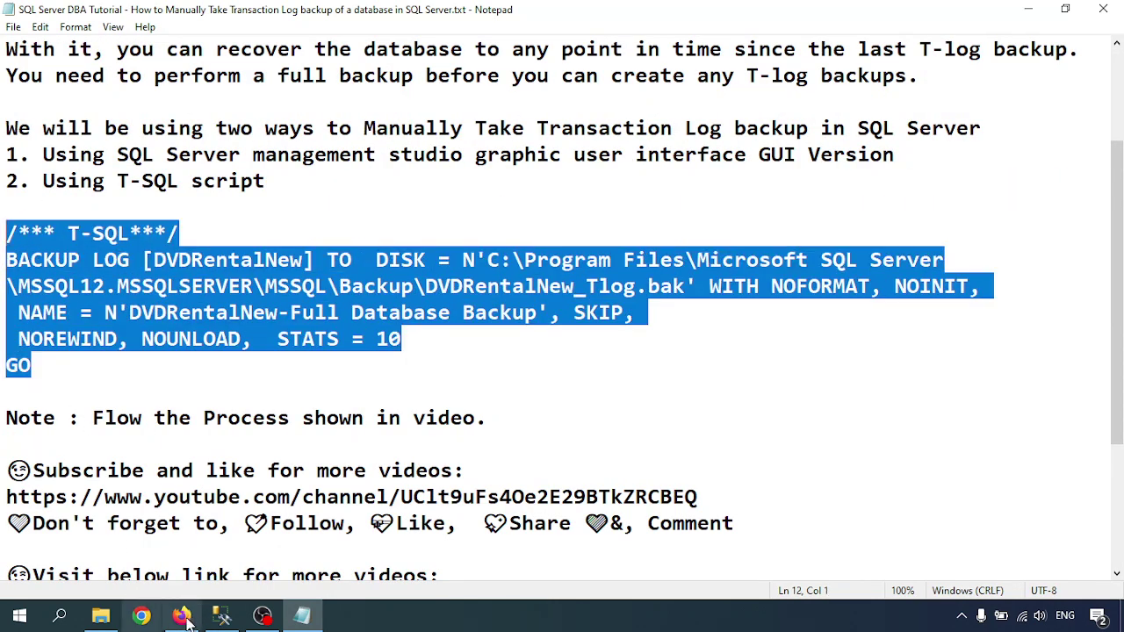
click(221, 615)
text(/*** T-SQL***/ BACKUP LOG [DVDRentalNew] TO  DISK = N'C:\Program Files\Microsoft SQL Server\MSSQL12.MSSQLSERVER\MSSQL\Backup\DVDRentalNew_Tlog.bak' WITH  NAME = N'DVDRentalNew-Full Database Backup', SKIP,  NOREWIND, NOUNLOAD,  STATS = 10 GO)
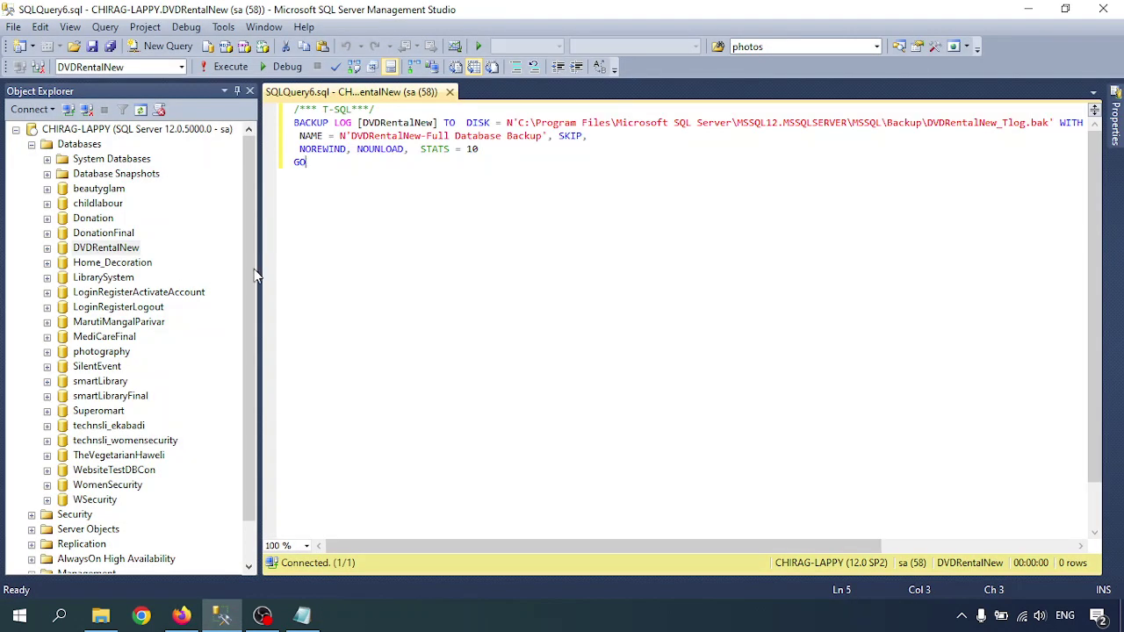
Step: Auto-hide Object Explorer and break the BACKUP LOG statement so that WITH NOFORMAT, NOINIT starts on a new line
click(224, 91)
click(249, 163)
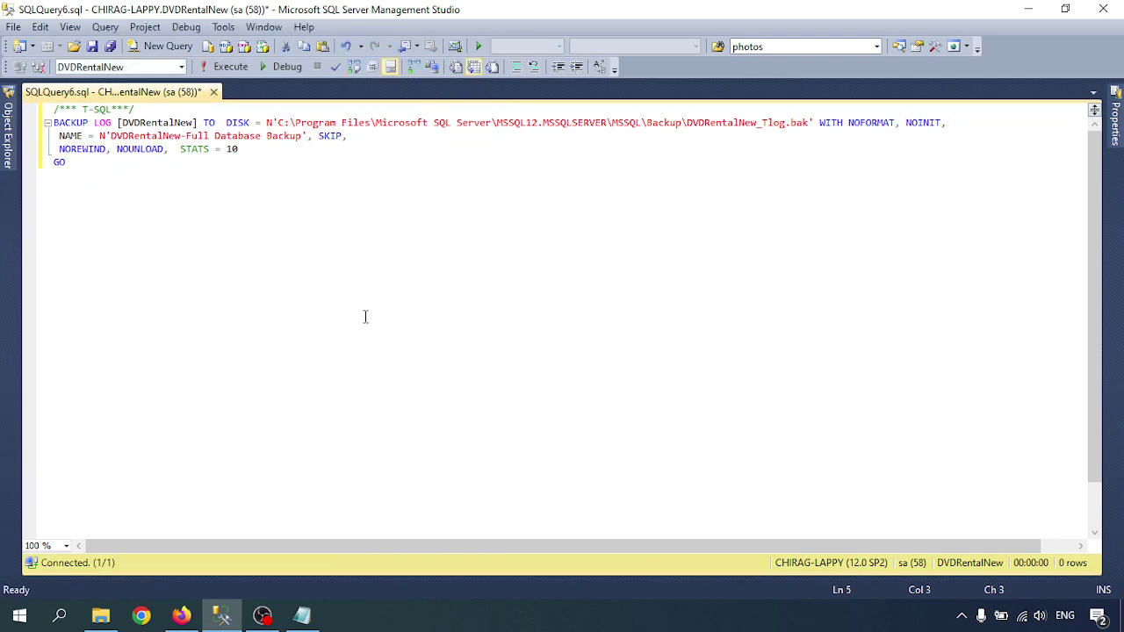
ctrl+scroll(363, 316, up, 3)
drag(1078, 140, 1088, 139)
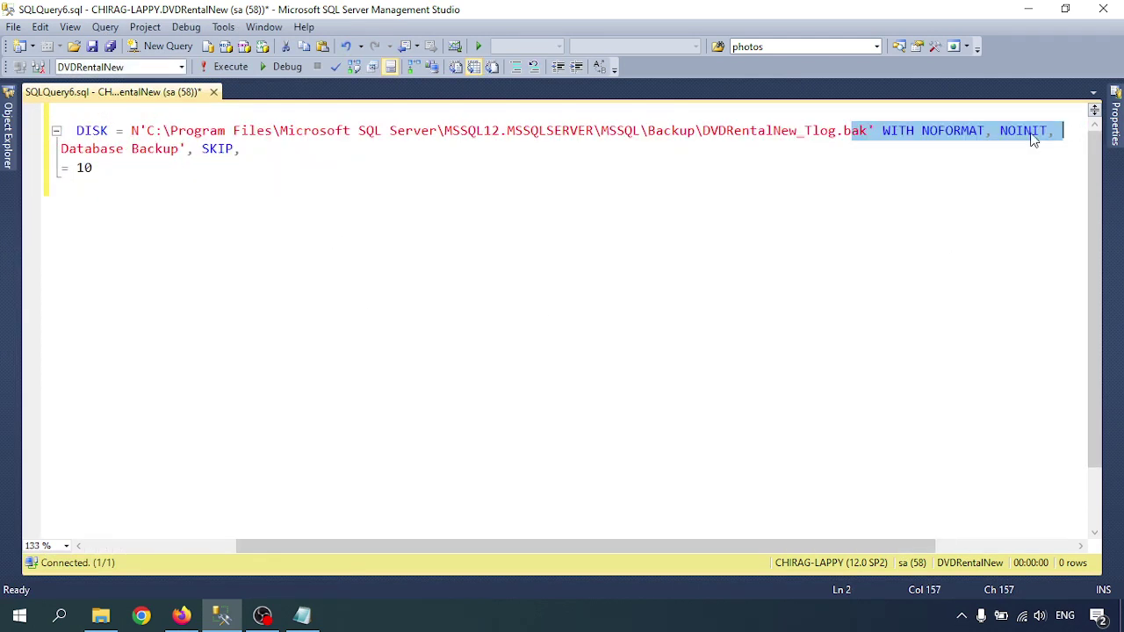
click(882, 132)
key(Return)
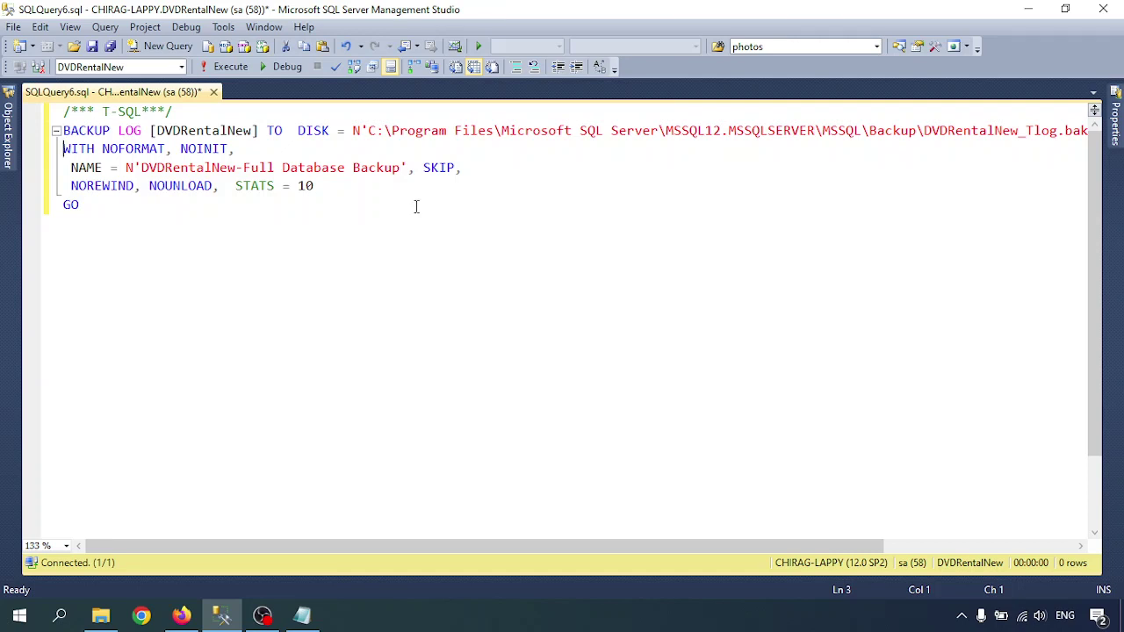
Step: Review the script's LOG keyword, database name, disk path, backup file name, backup set name, and the NOREWIND, NOUNLOAD and STATS options
double_click(130, 131)
click(129, 133)
double_click(130, 132)
click(134, 149)
double_click(200, 132)
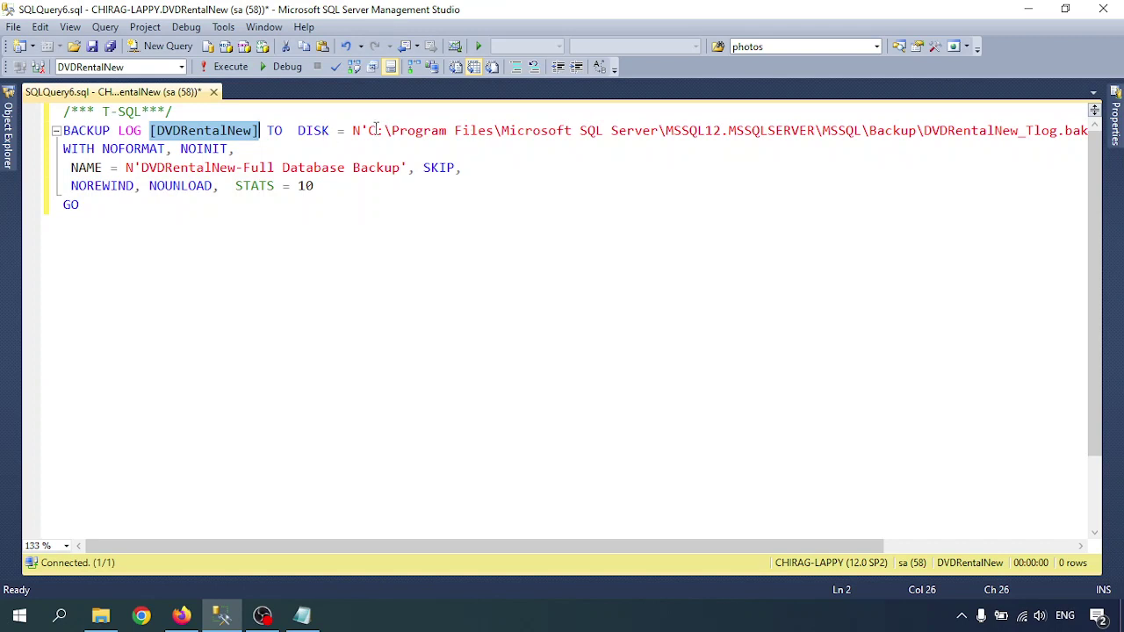
drag(369, 132, 1072, 136)
click(1018, 132)
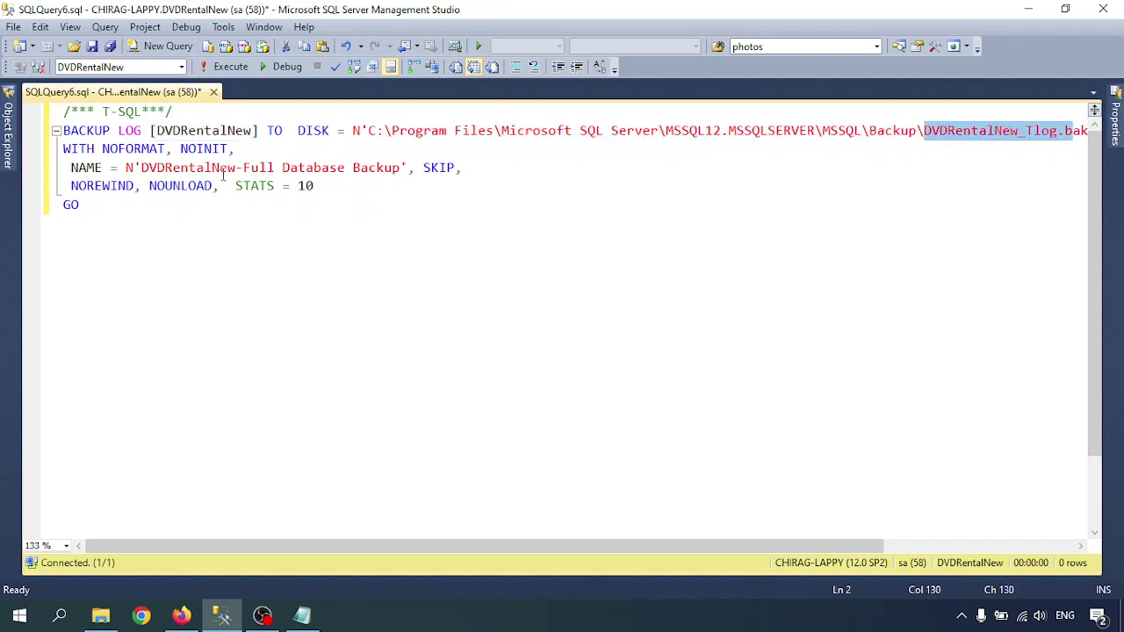
click(102, 151)
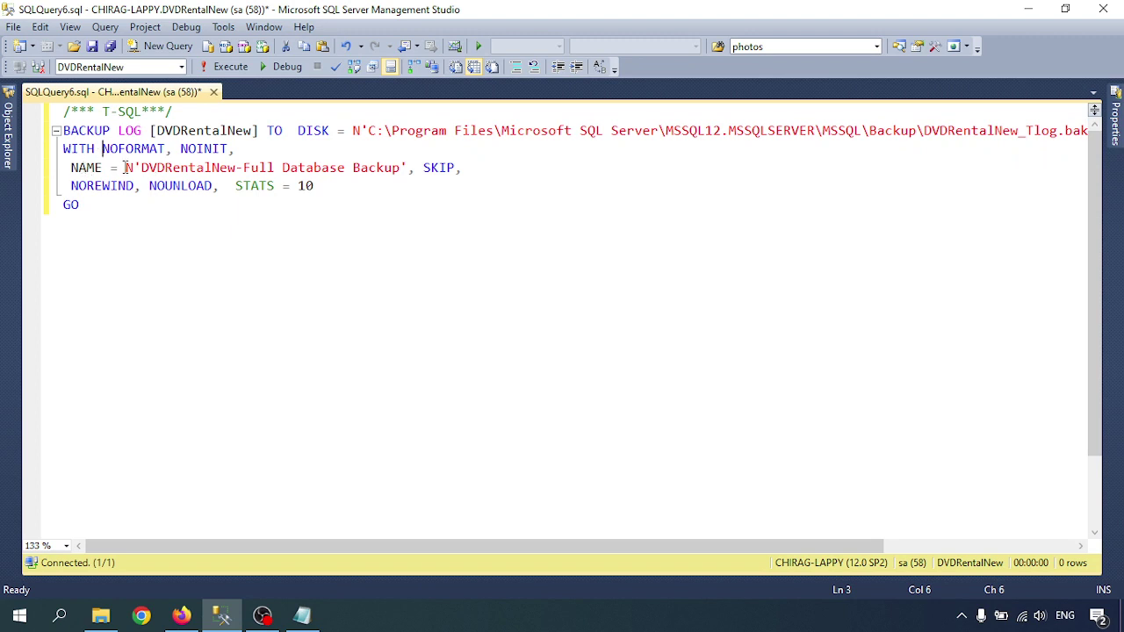
drag(143, 167, 399, 167)
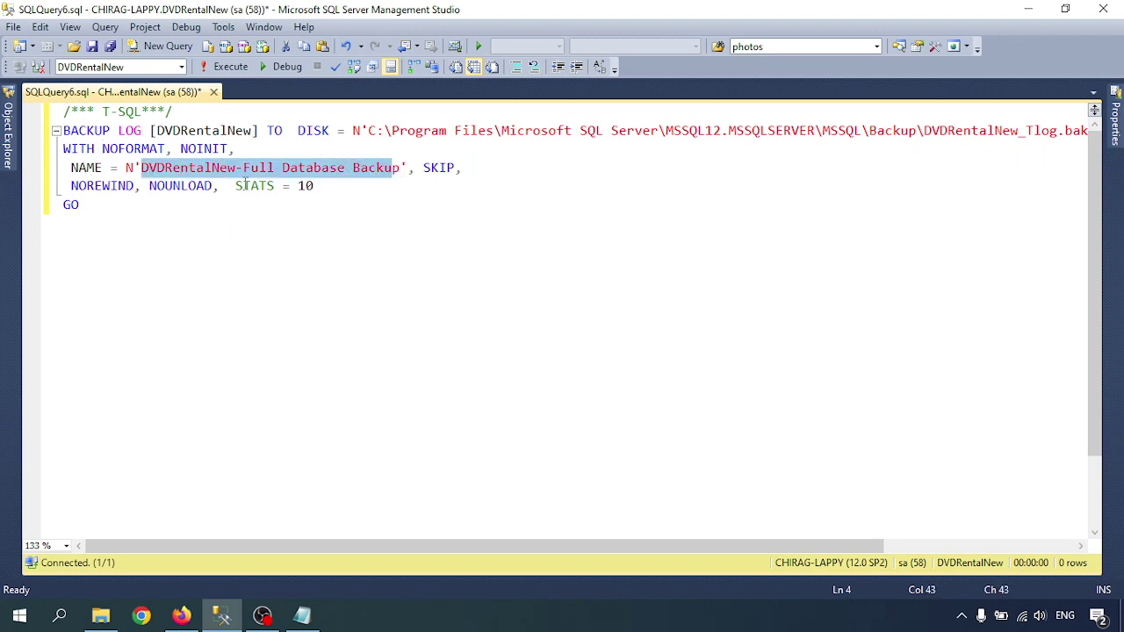
drag(236, 186, 316, 186)
click(315, 187)
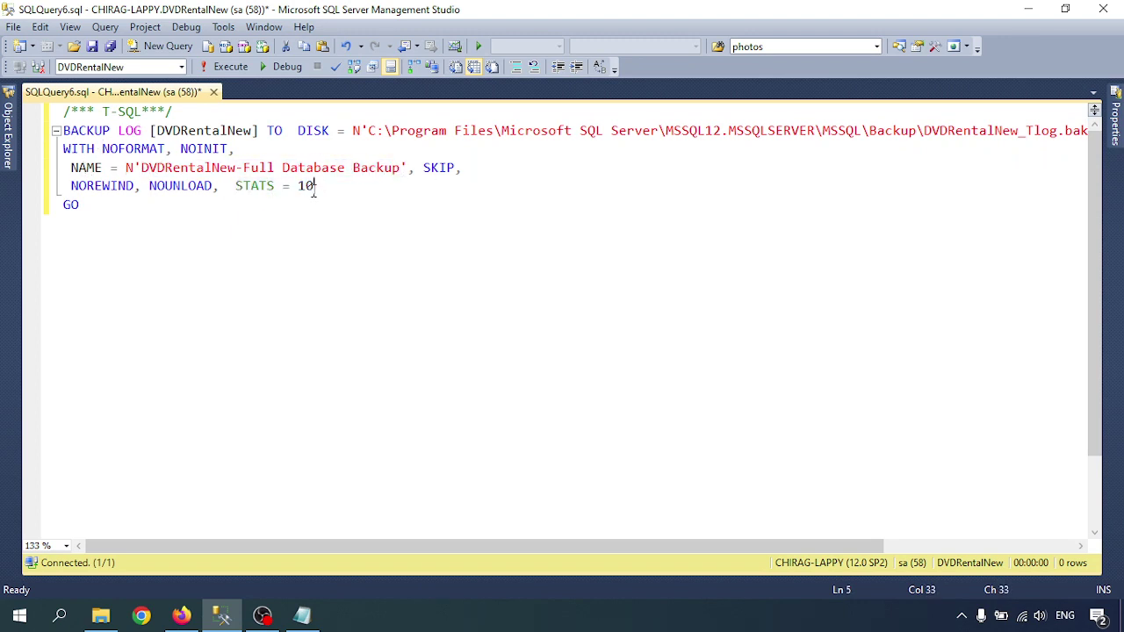
drag(64, 186, 215, 187)
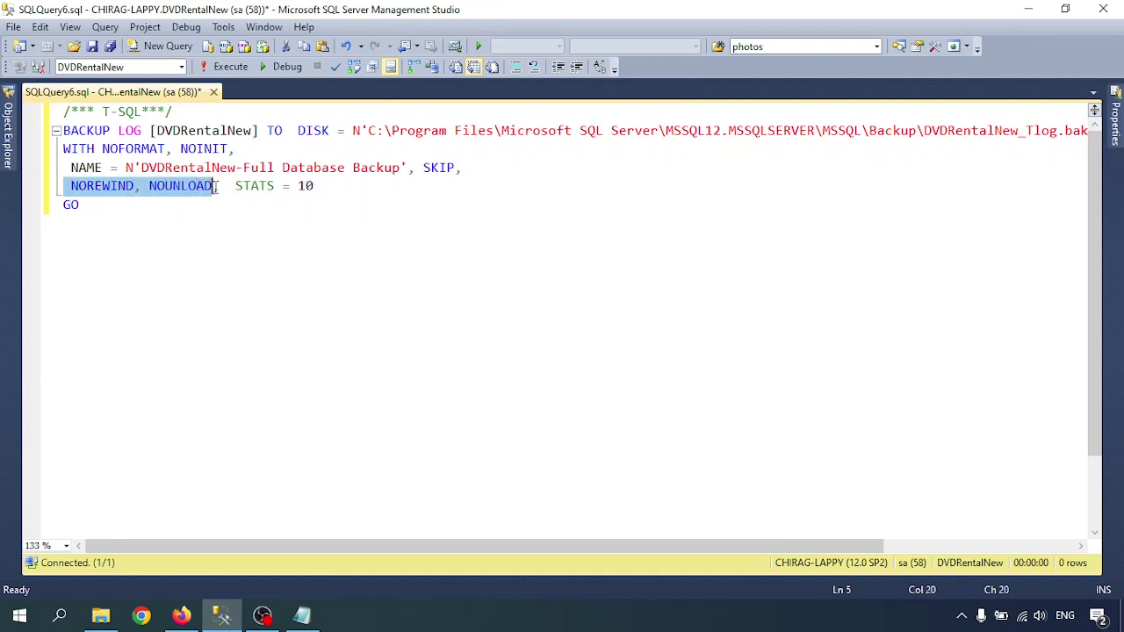
click(329, 189)
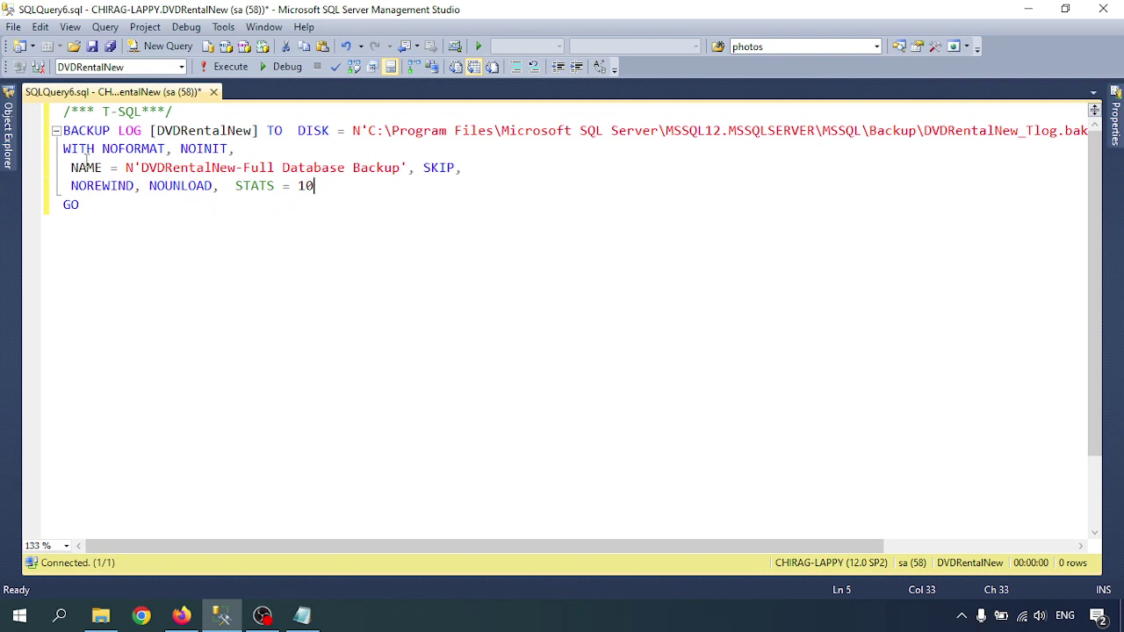
Step: Execute the BACKUP LOG script and check the messages for the progress and the processed log file
click(223, 67)
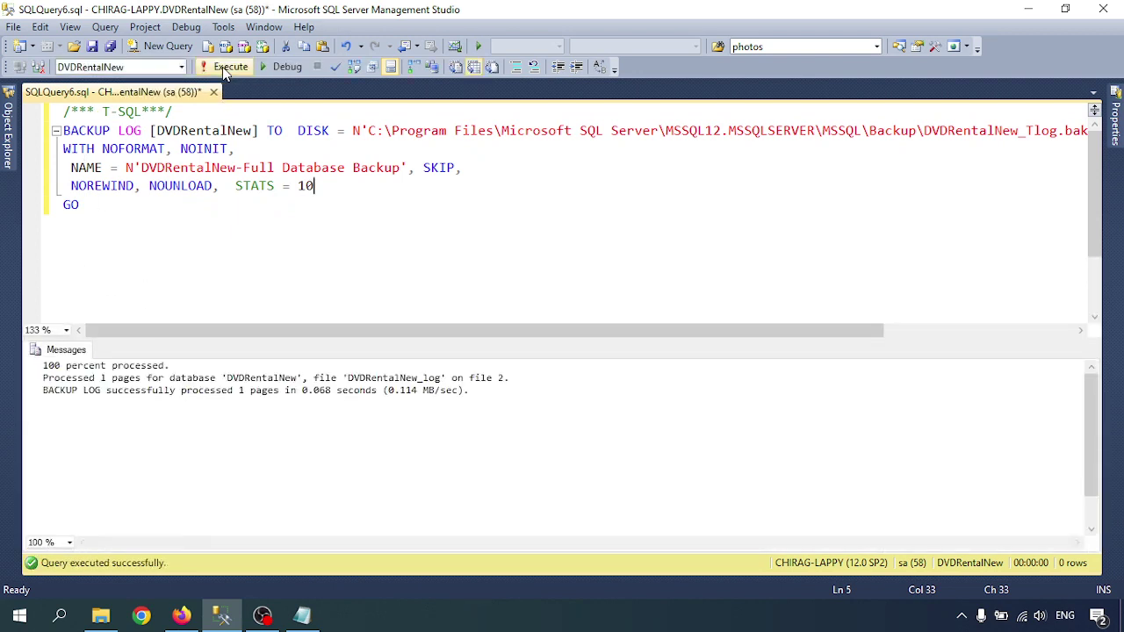
drag(55, 366, 181, 366)
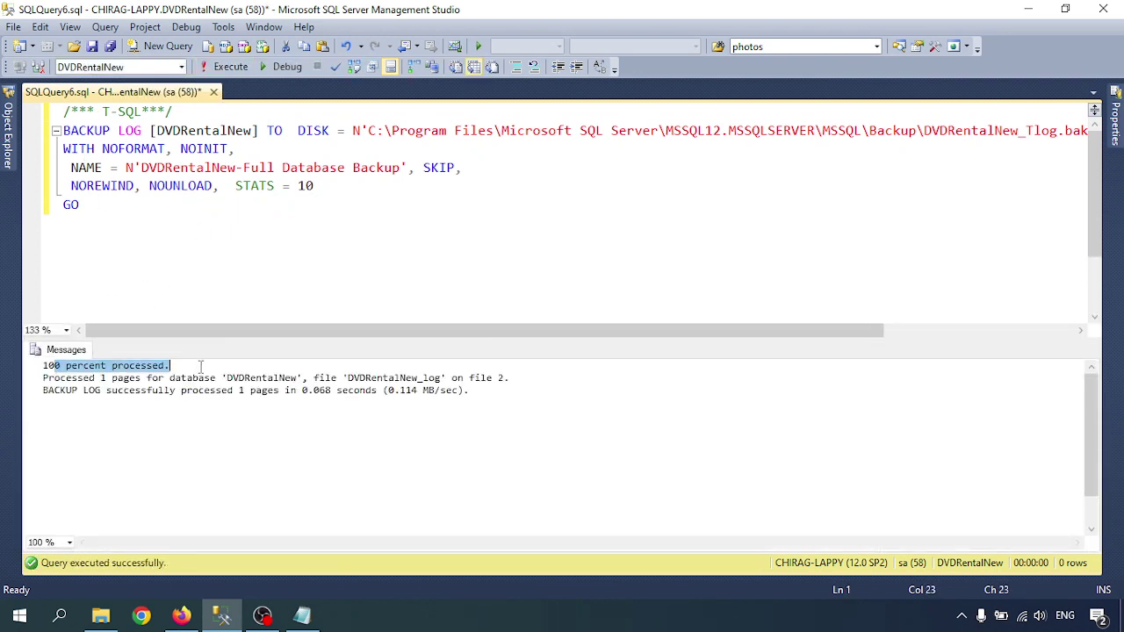
click(337, 390)
drag(352, 380, 505, 379)
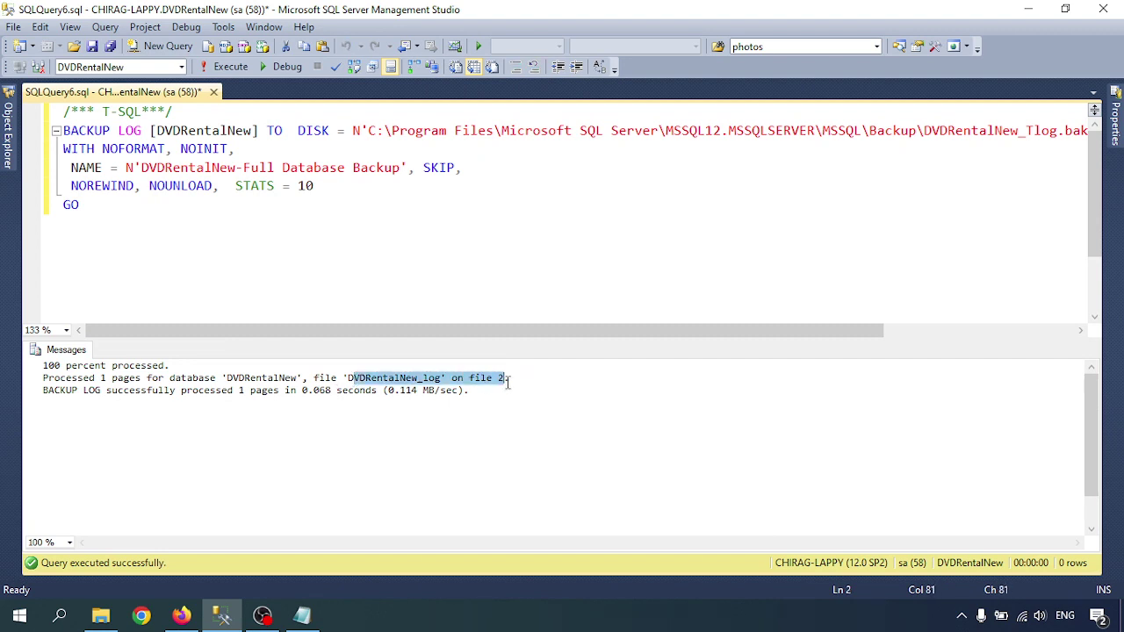
Step: Close the query window without saving the script and return to the beginning of the Notepad notes
click(214, 93)
click(623, 407)
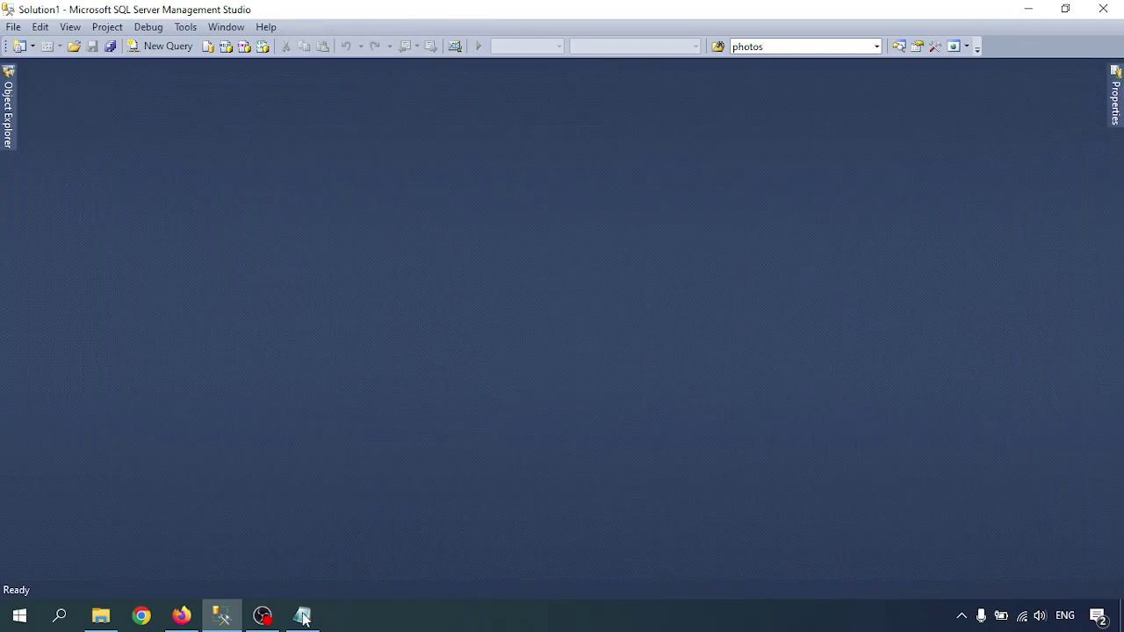
click(301, 614)
scroll(304, 360, up, 2)
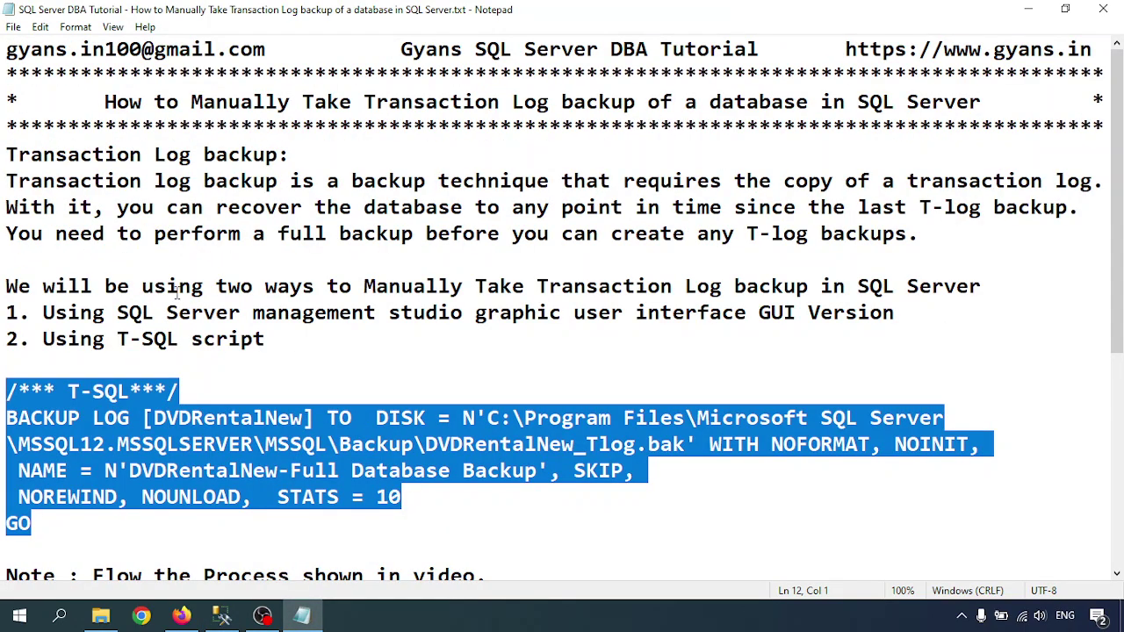
Step: Review the notes' definition of a transaction log backup, including point-in-time recovery and the full backup requirement
click(106, 204)
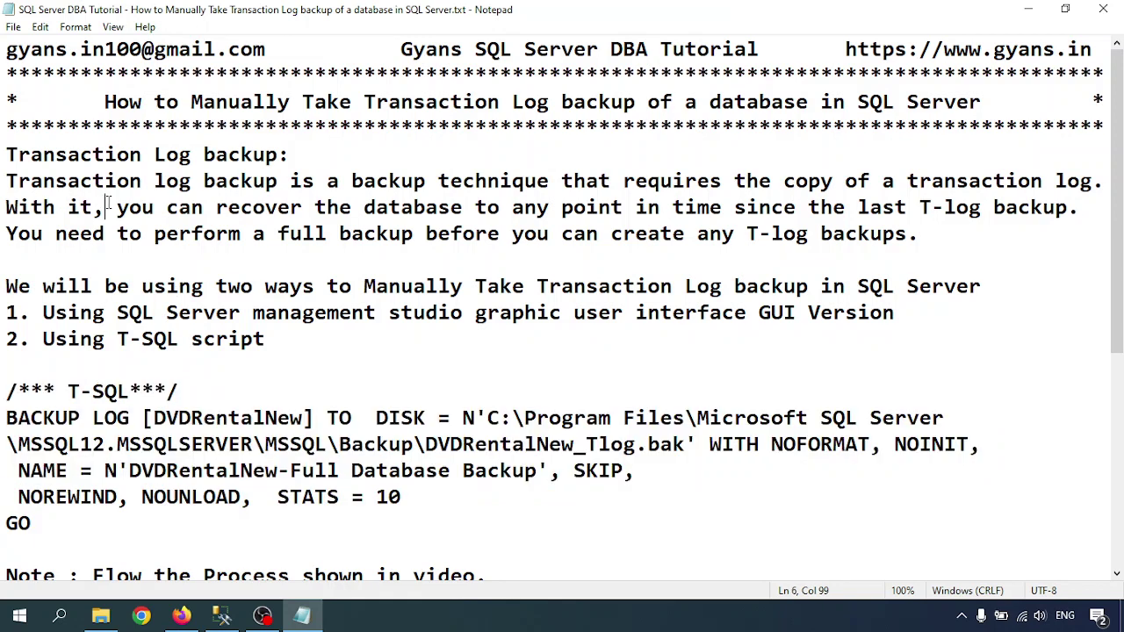
drag(7, 156, 219, 180)
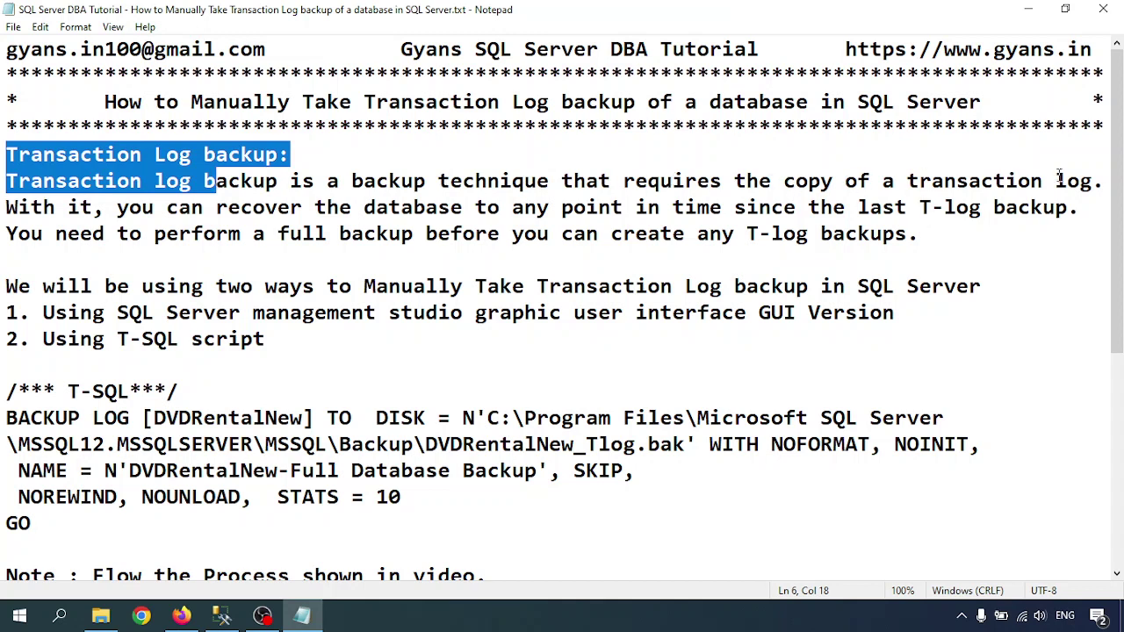
click(632, 186)
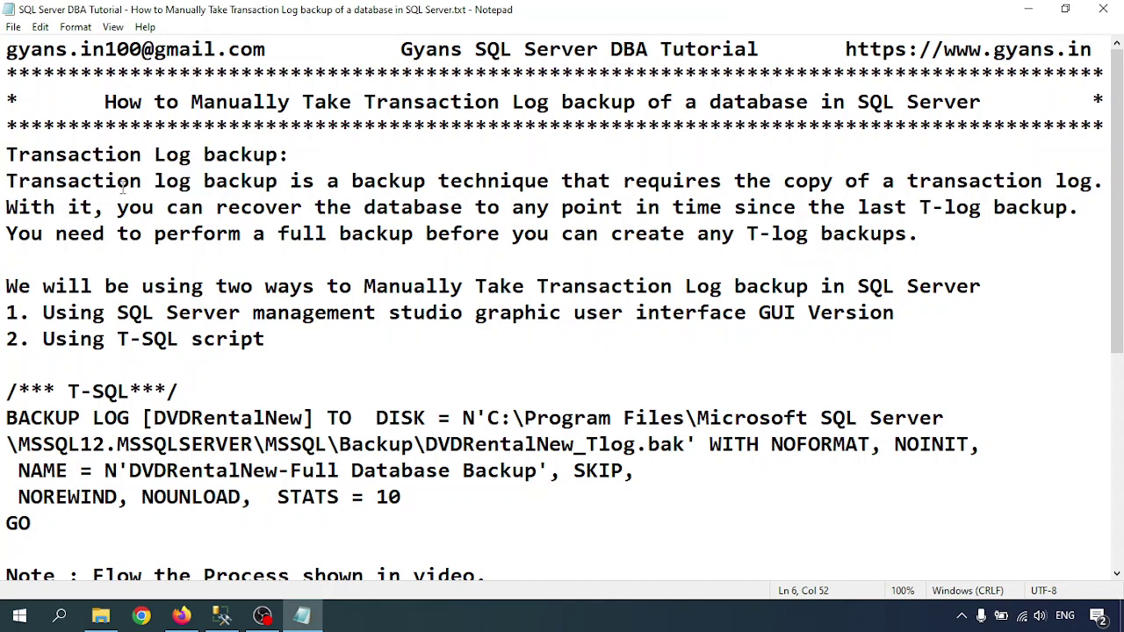
click(7, 181)
drag(7, 181, 297, 181)
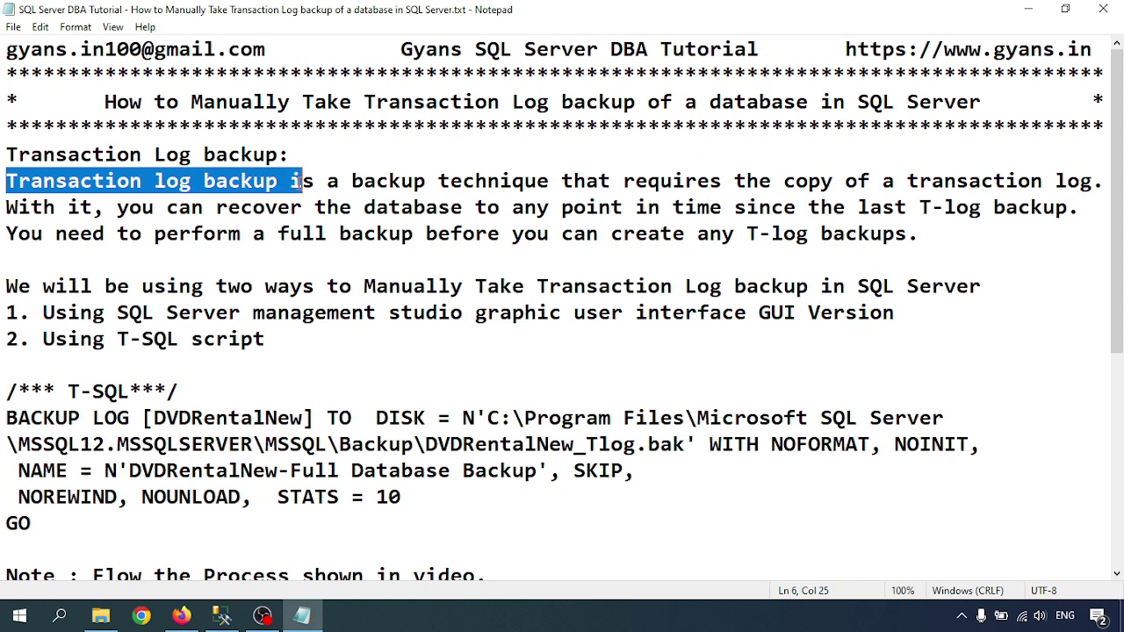
click(425, 175)
drag(439, 180, 585, 181)
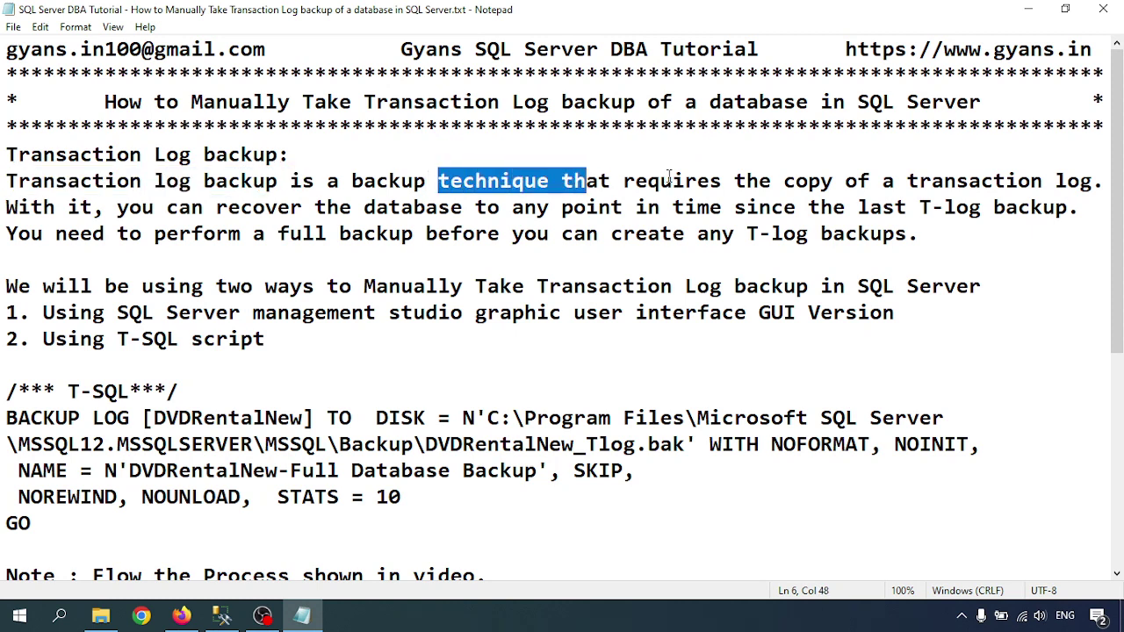
click(669, 179)
drag(784, 180, 1080, 181)
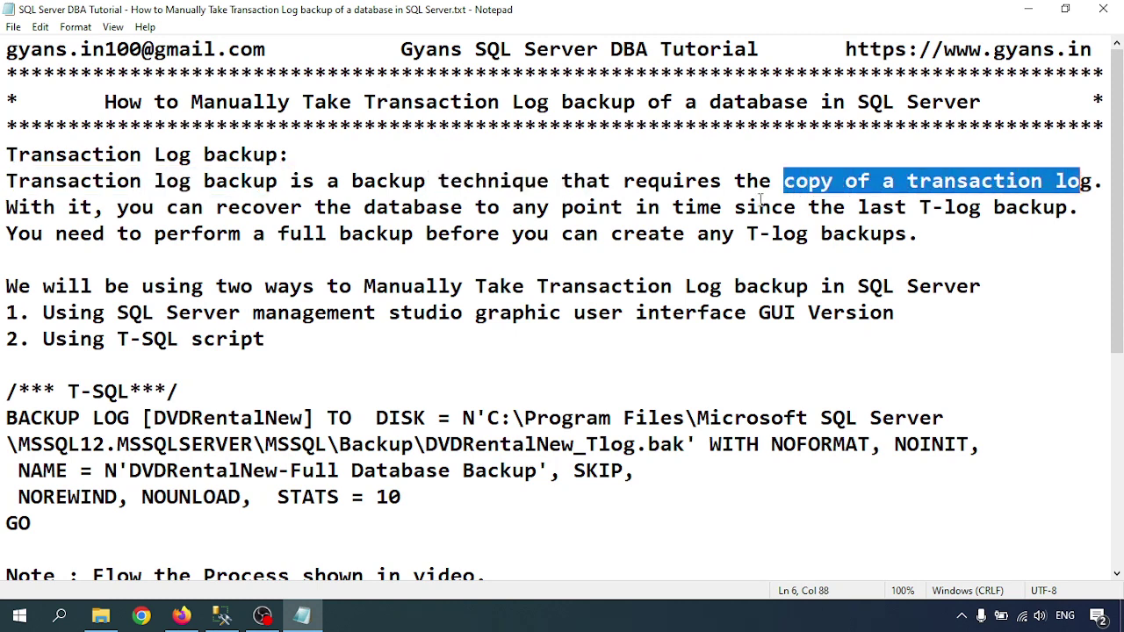
drag(117, 208, 734, 207)
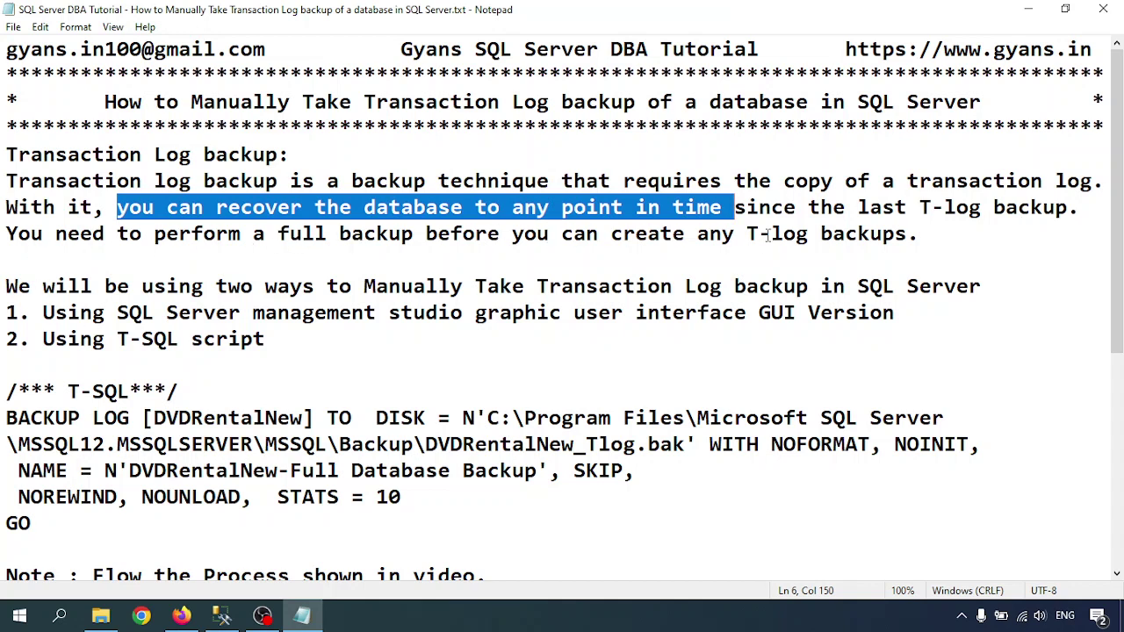
click(672, 237)
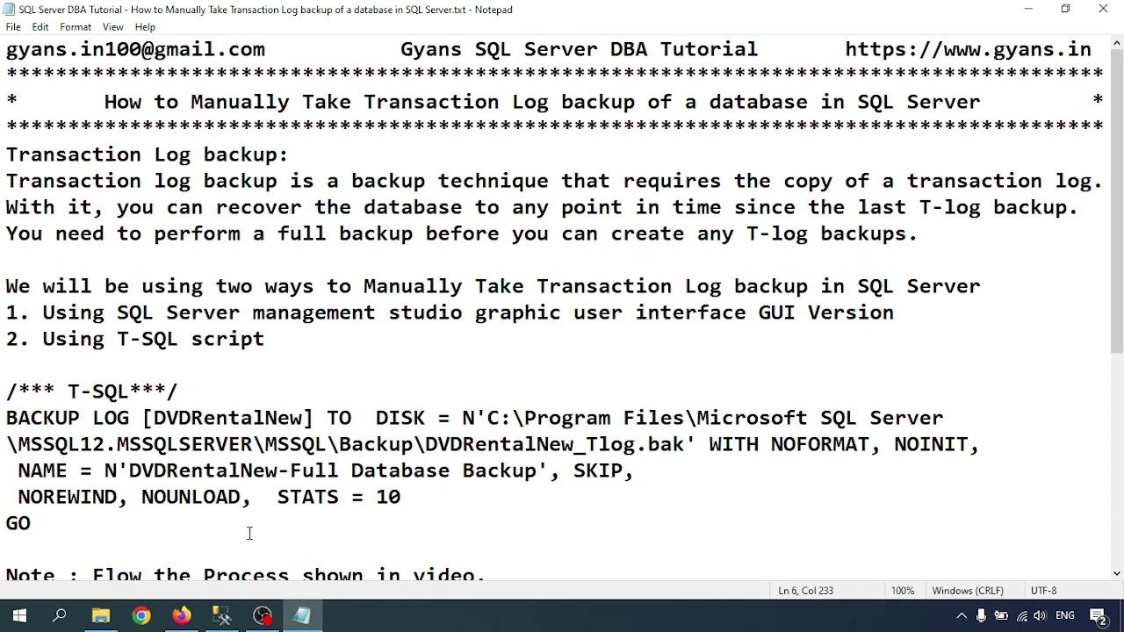
Step: Review the two listed ways to take the transaction log backup: the Management Studio GUI and the T-SQL script
click(205, 342)
drag(437, 287, 601, 295)
click(333, 312)
drag(115, 313, 437, 313)
drag(125, 341, 332, 344)
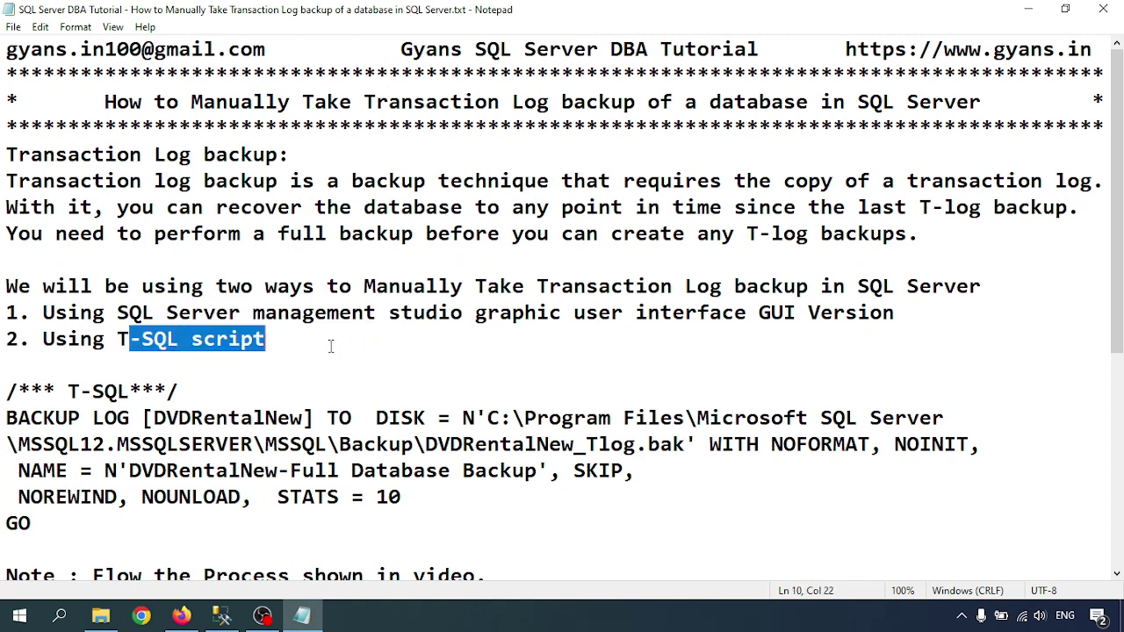